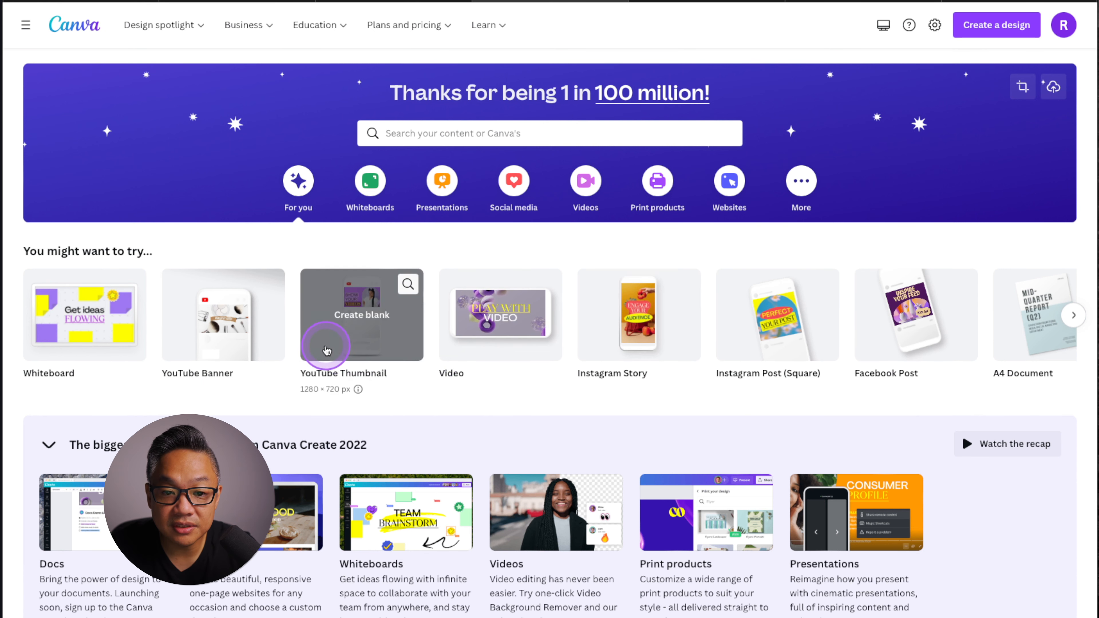
Search the template library for "Youtube thumbnail" and open the matching template results.
left_click(440, 135)
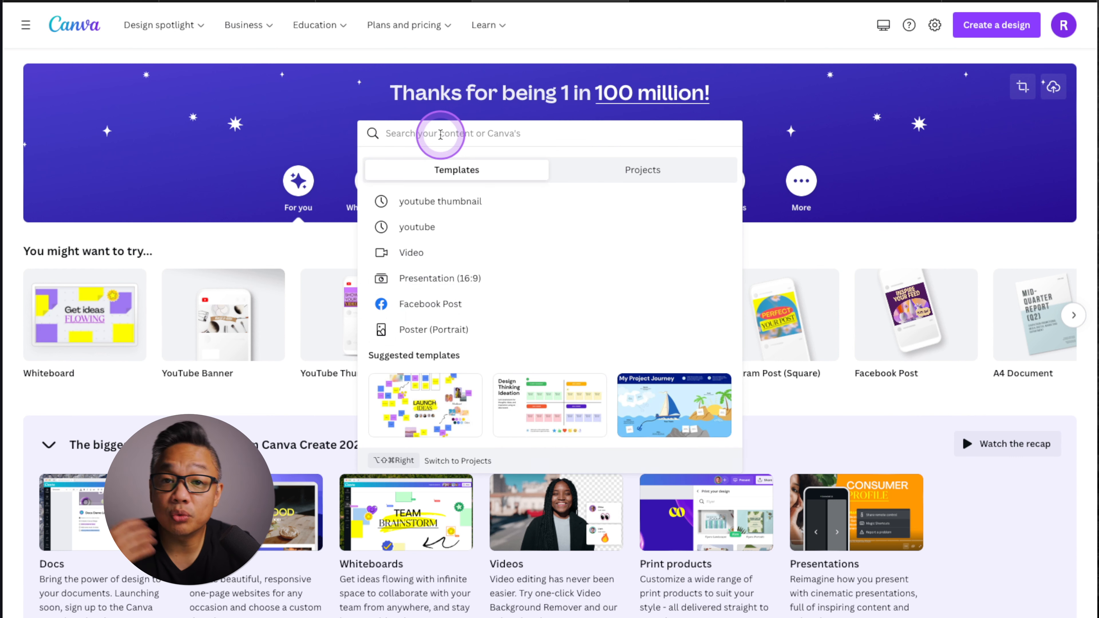
type("You")
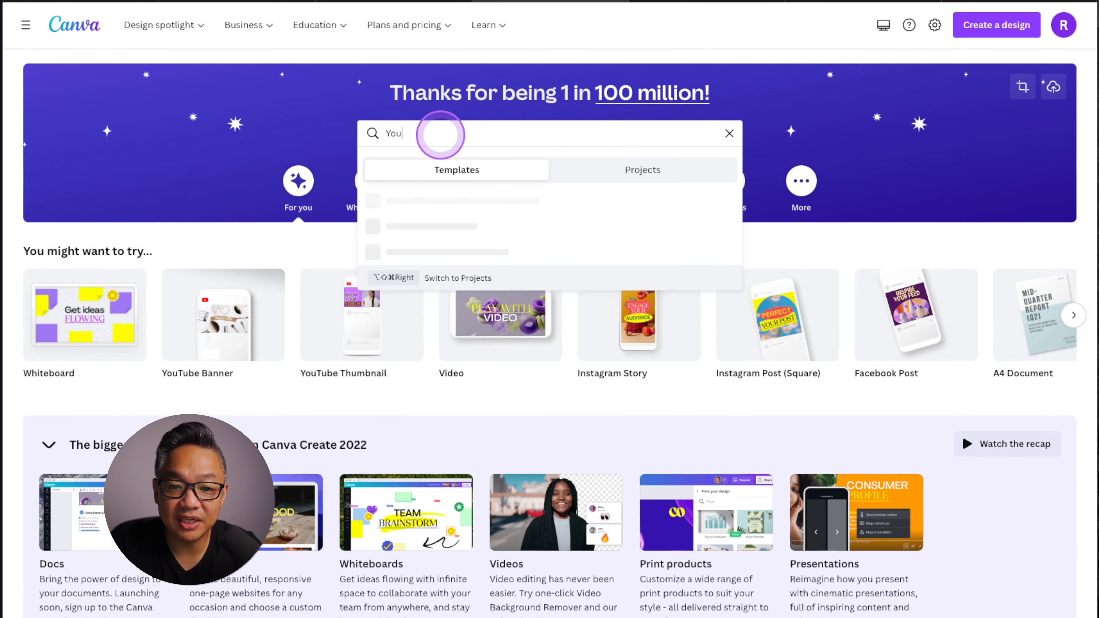
type("tube thumb")
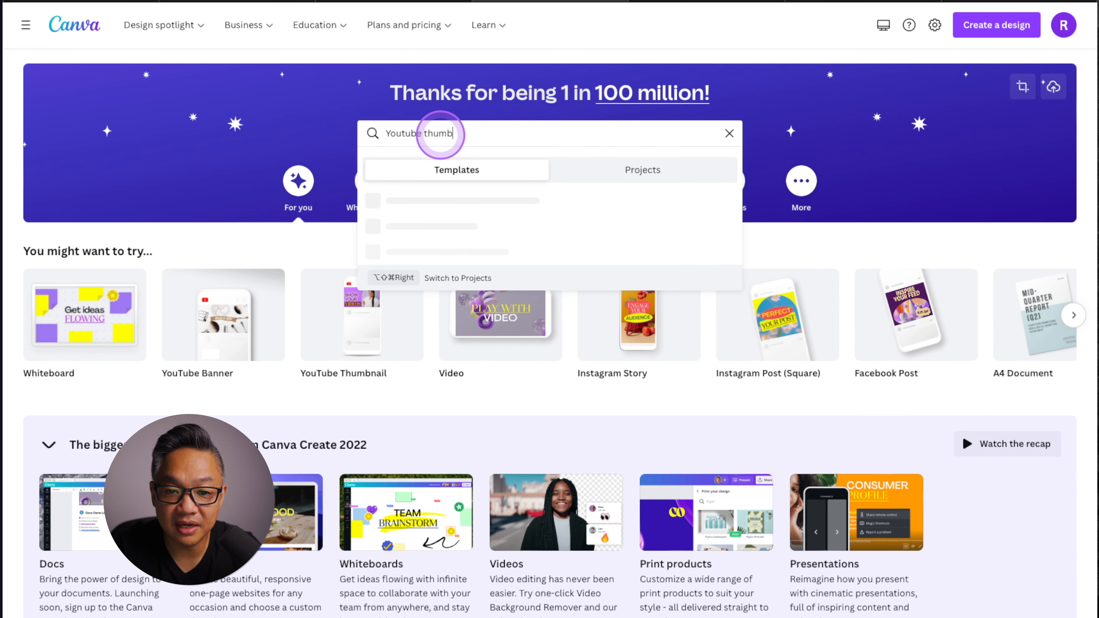
type("nail")
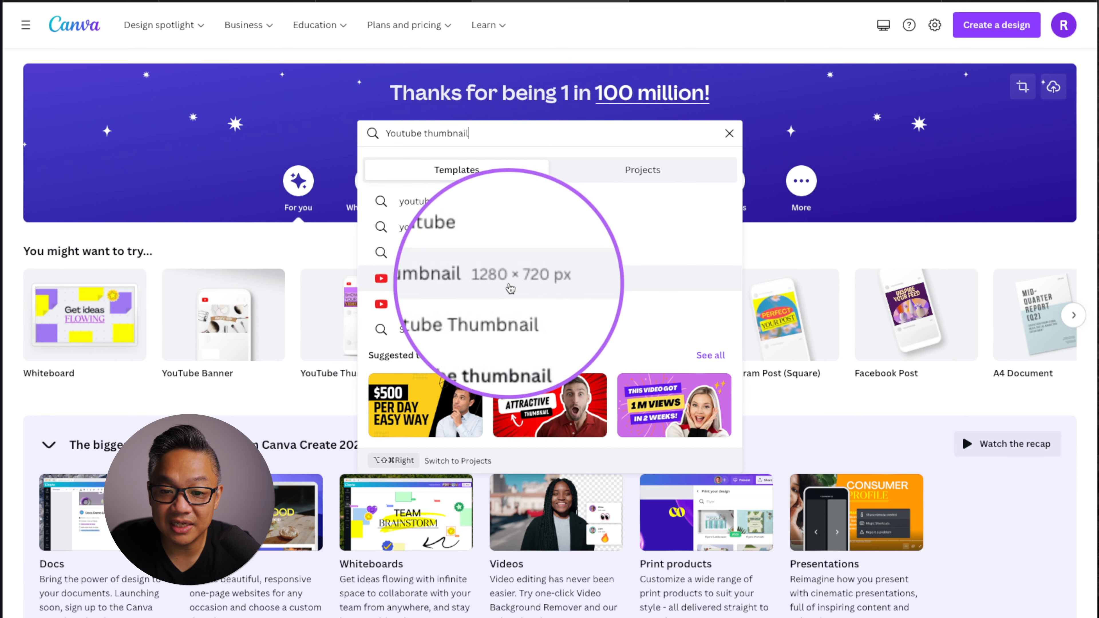
left_click(491, 285)
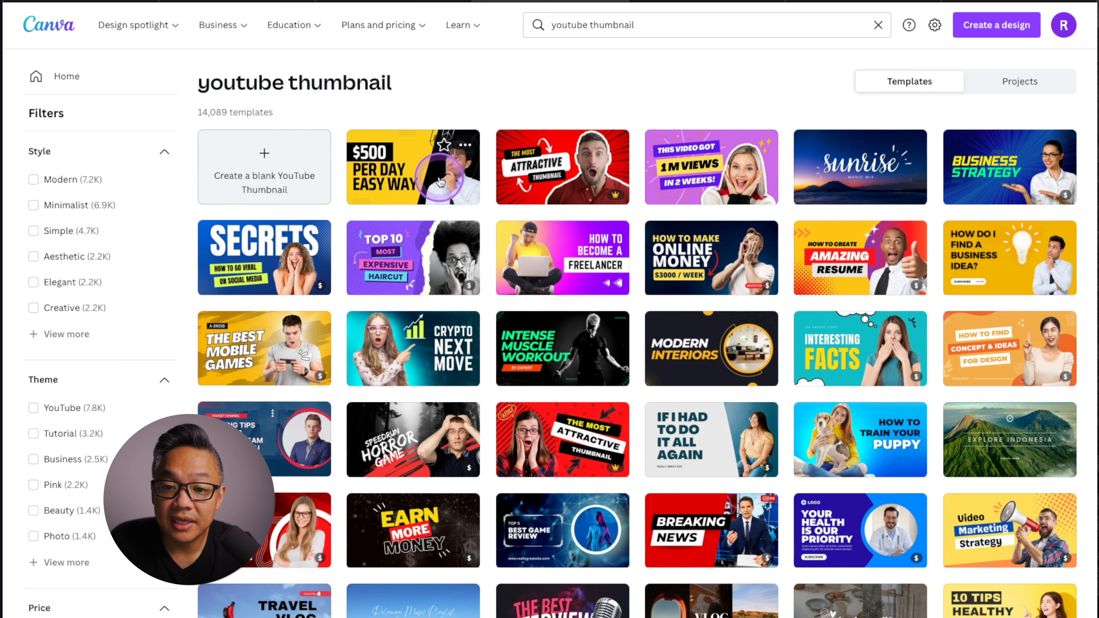
Browse the YouTube thumbnail templates and open the "How to make money in 2022" template for editing.
mouse_move(607, 195)
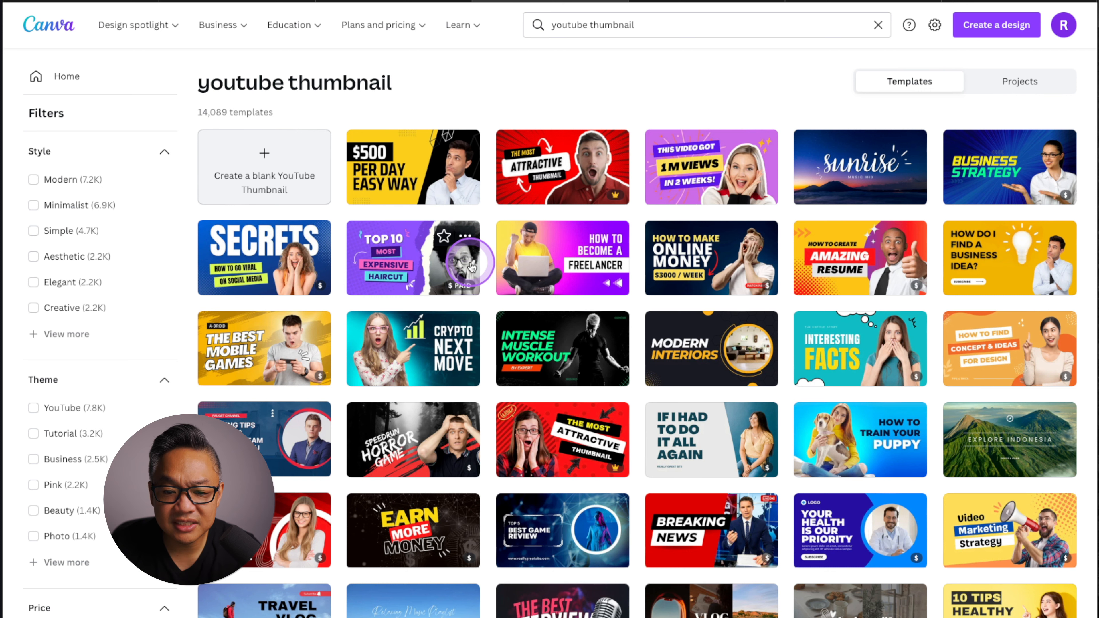
scroll(472, 266, "down", 7)
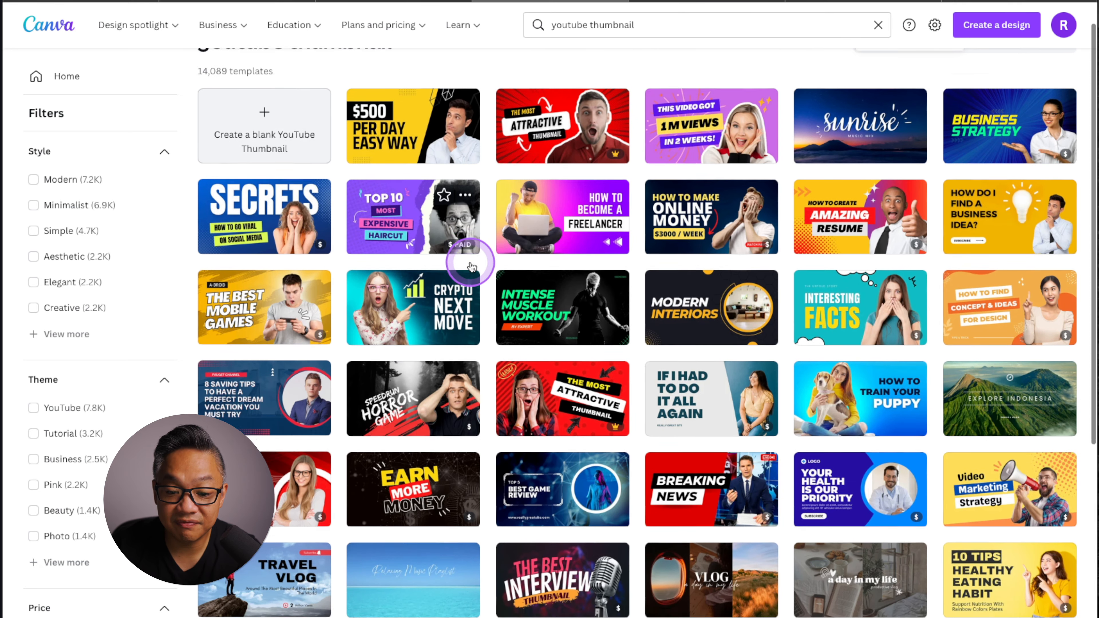
scroll(472, 266, "down", 4)
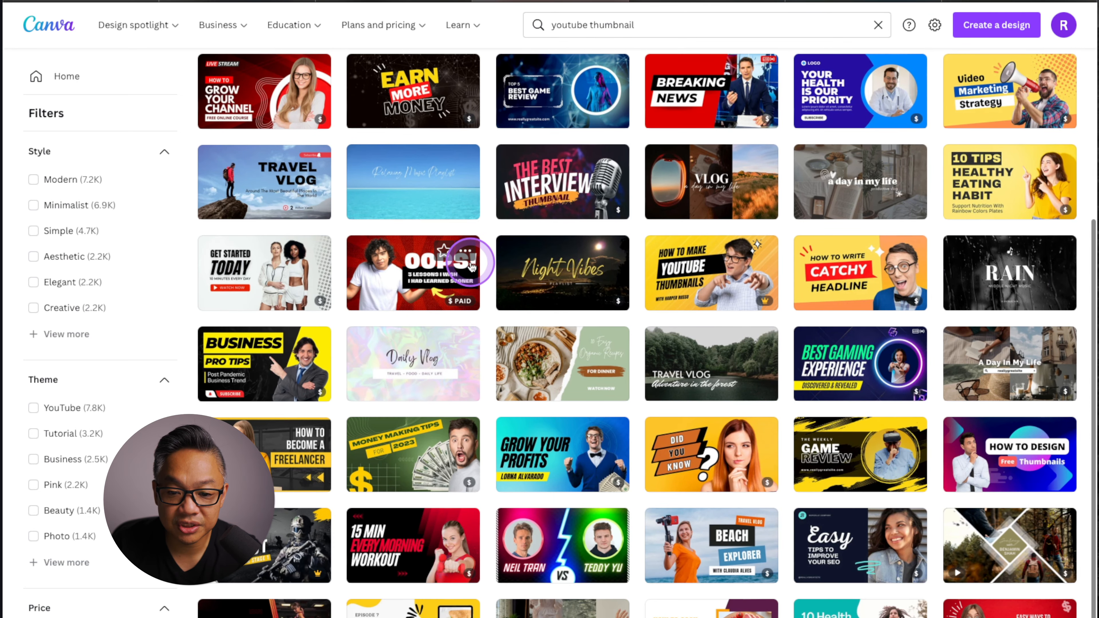
scroll(472, 266, "down", 4)
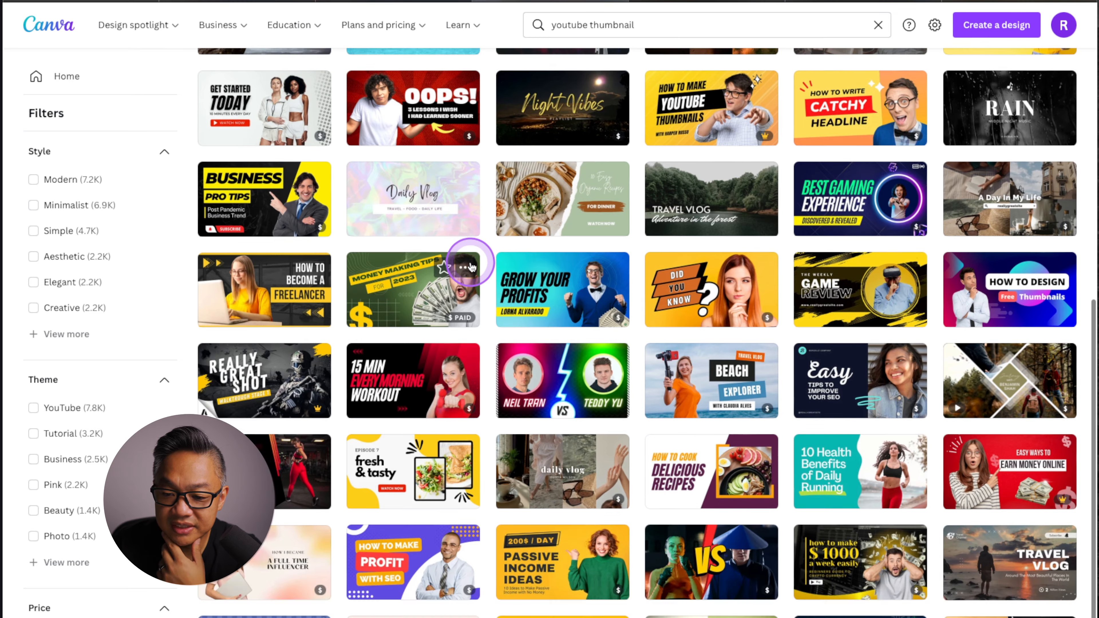
scroll(471, 267, "down", 9)
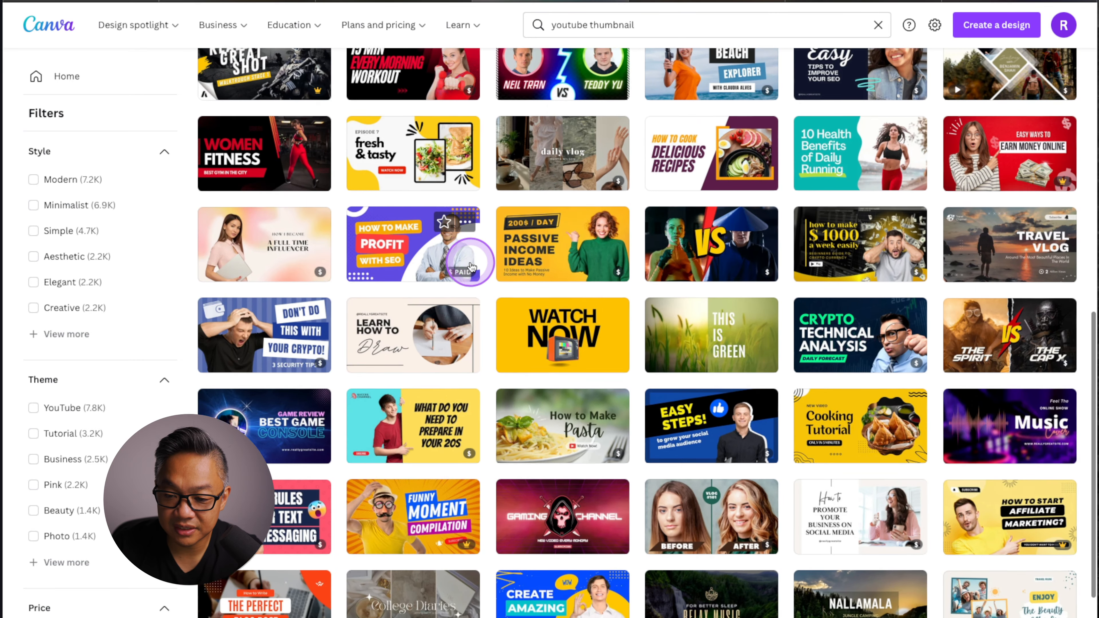
scroll(471, 263, "down", 8)
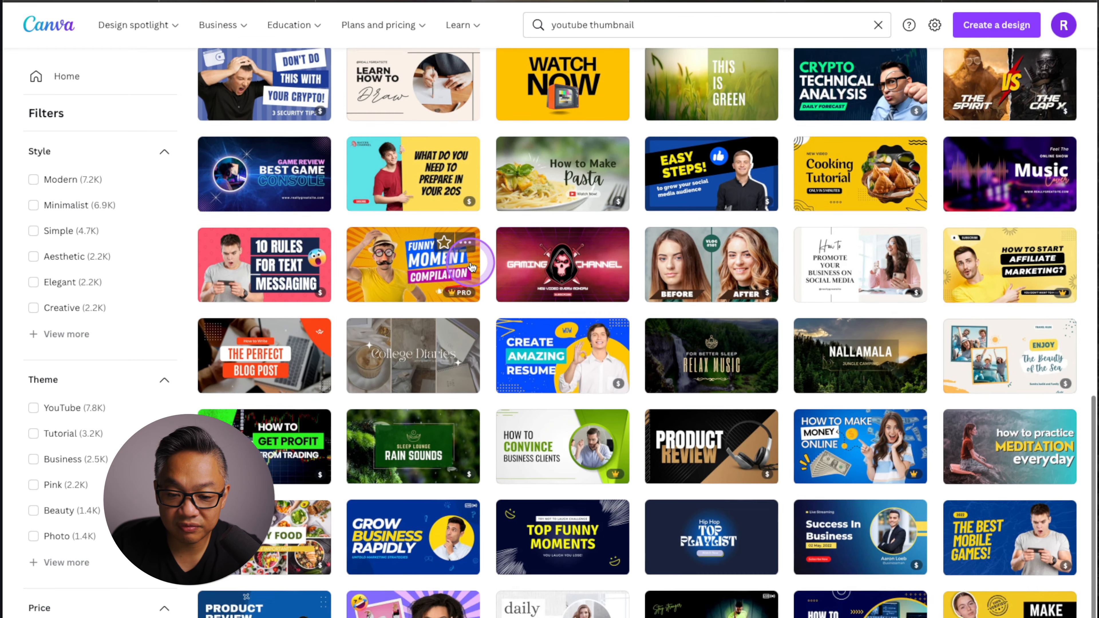
scroll(470, 260, "down", 15)
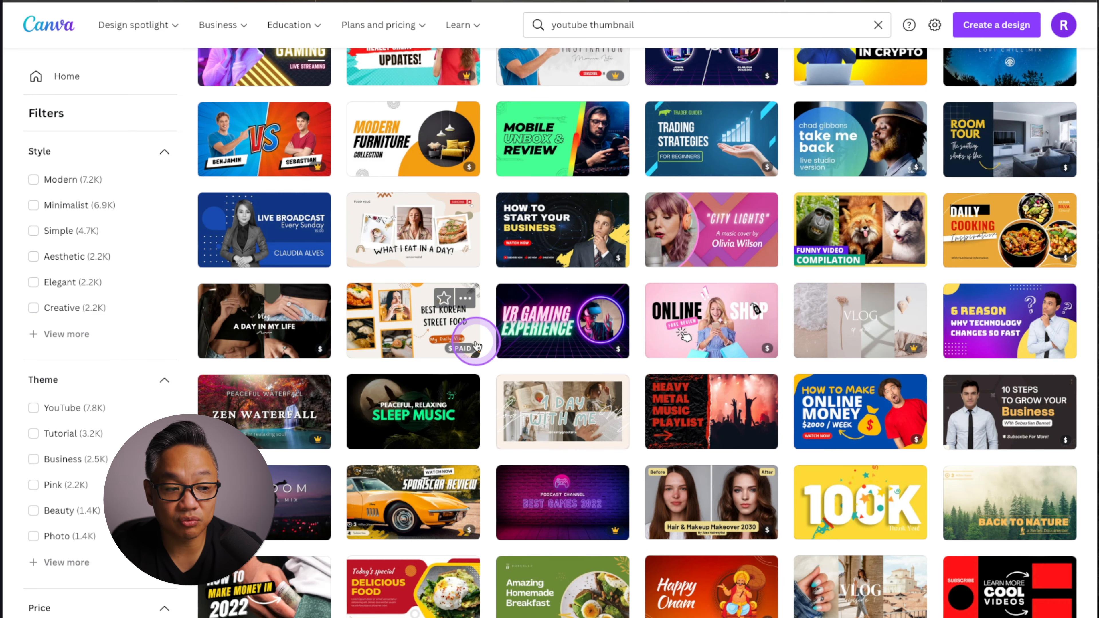
scroll(475, 346, "down", 8)
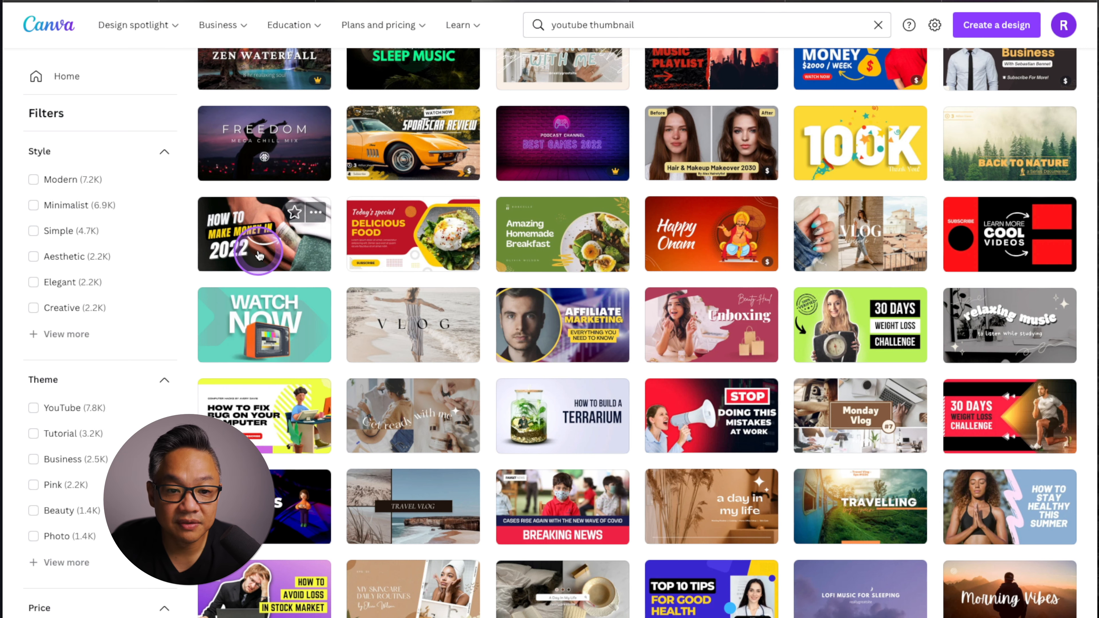
left_click(259, 254)
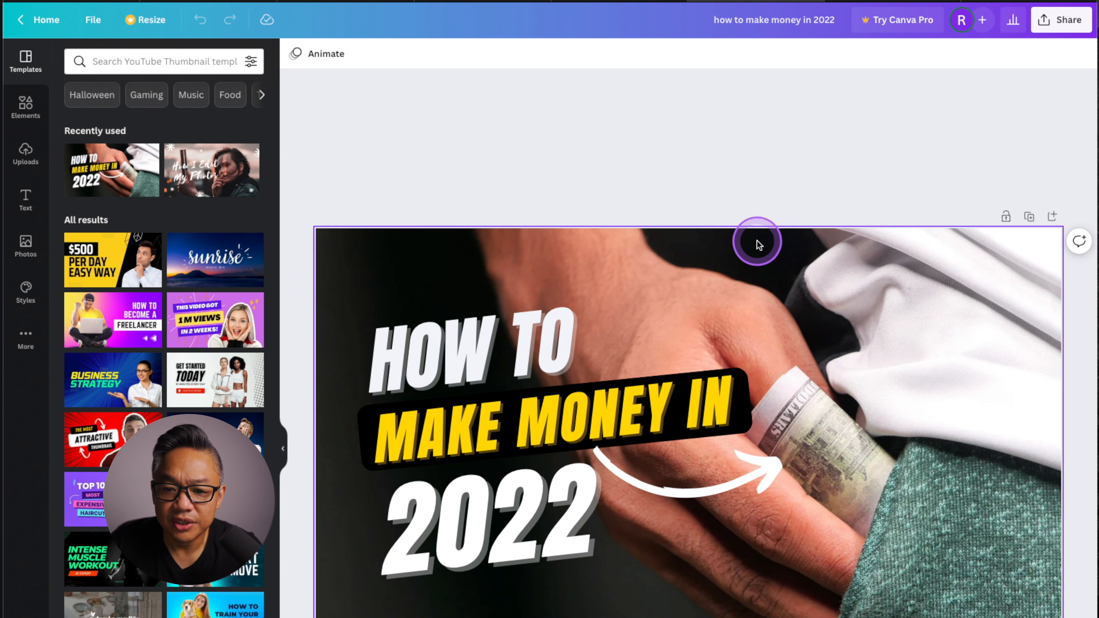
Replace the words "MONEY IN" in the yellow text line with "THUMBNAILS".
left_click(820, 306)
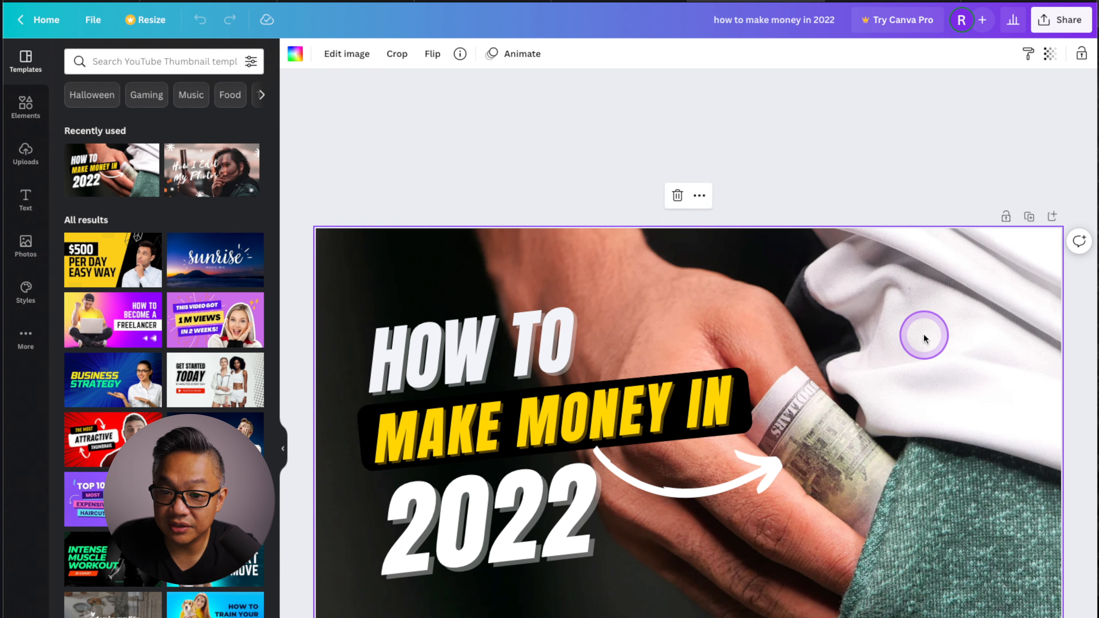
left_click(500, 371)
left_click(488, 498)
left_click(462, 447)
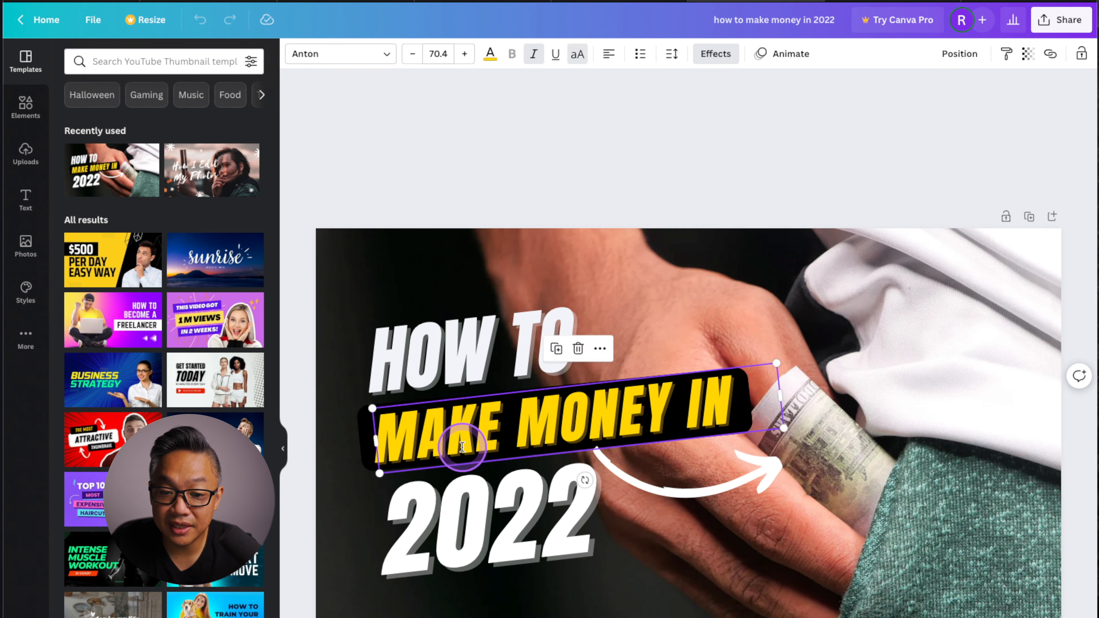
left_click(533, 435)
left_click(530, 436)
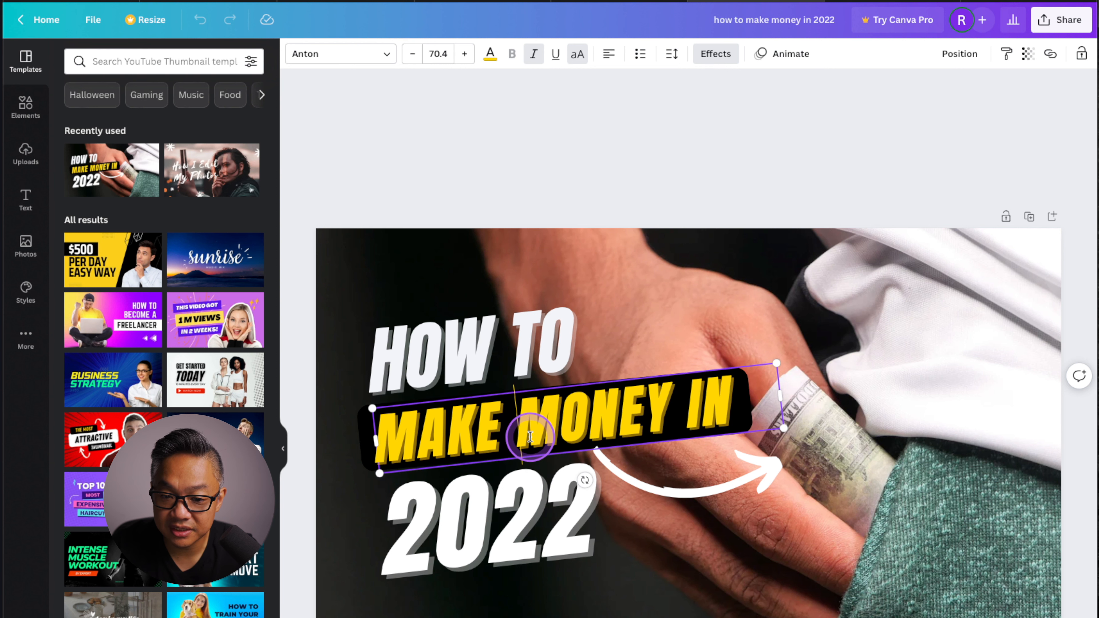
left_click_drag(530, 436, 730, 421)
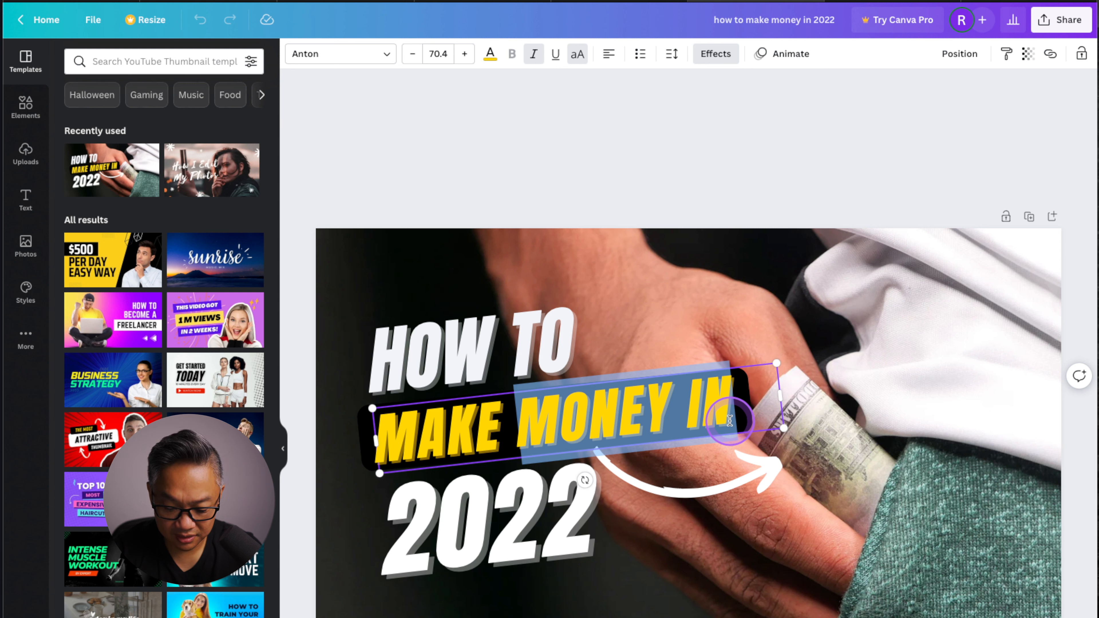
type("THU")
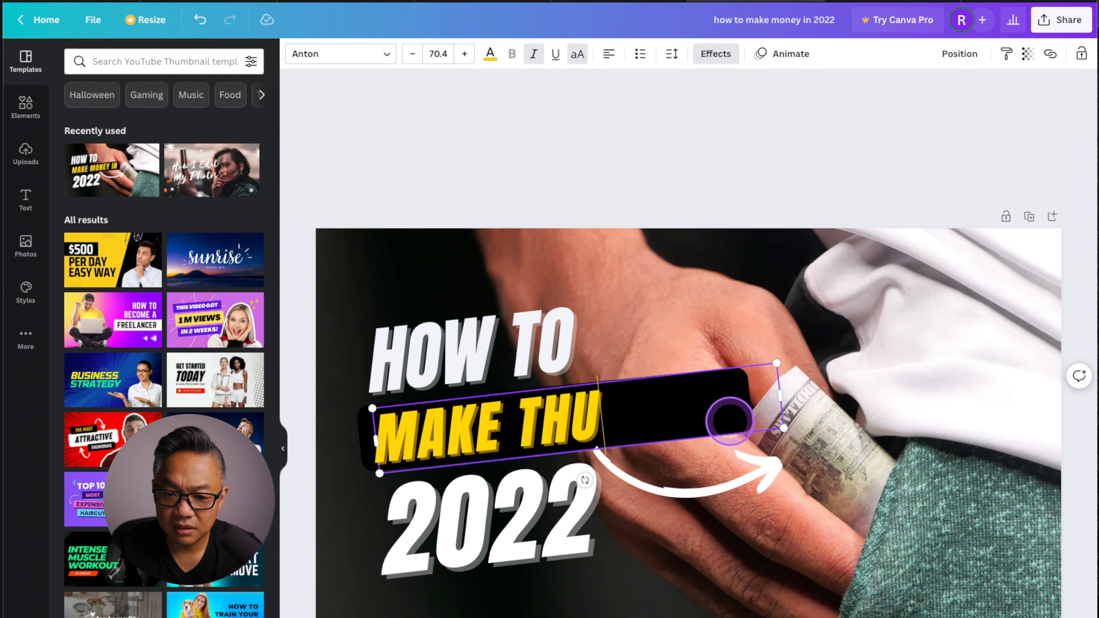
type("MBNAILS")
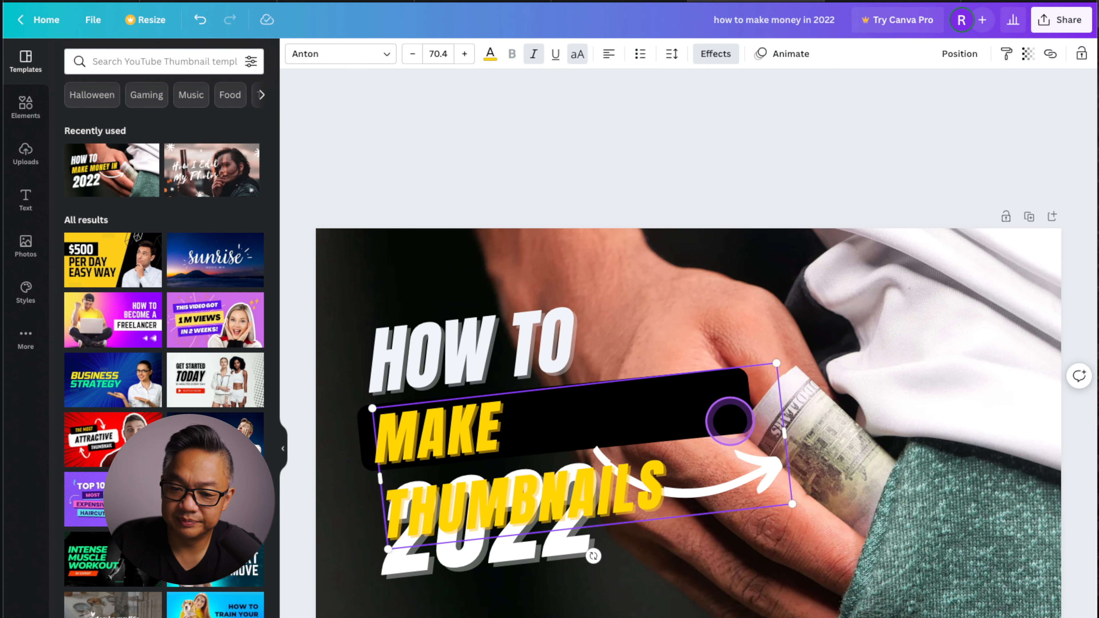
Widen the yellow text box so "MAKE THUMBNAILS" fits on one line, and stretch the black background shape behind the whole line.
left_click_drag(784, 433, 816, 435)
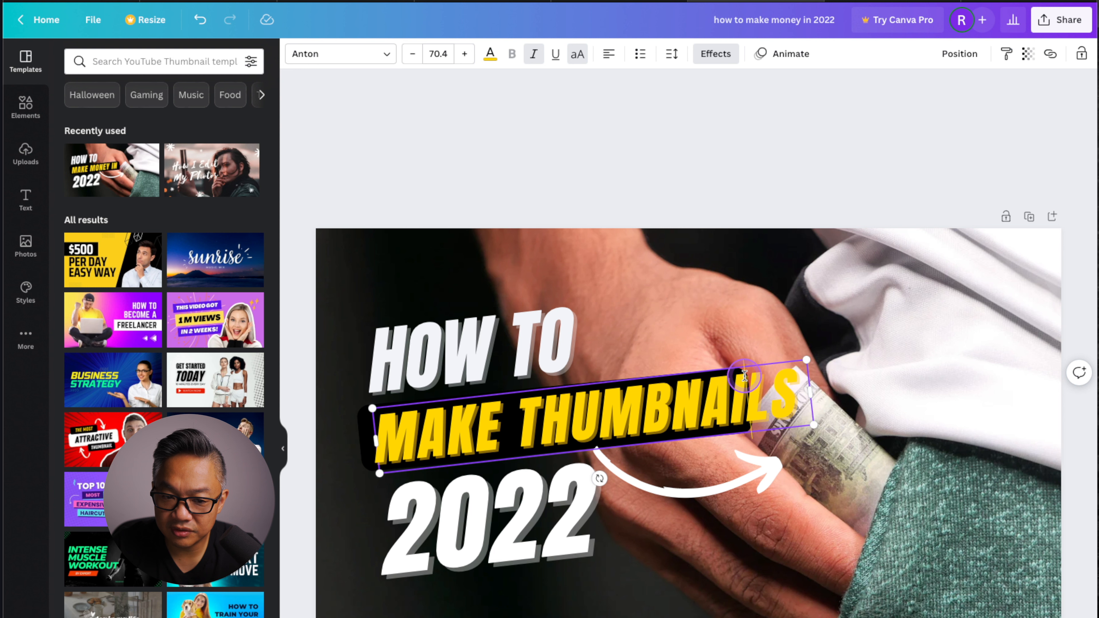
left_click(363, 422)
left_click_drag(747, 405, 810, 401)
left_click(907, 402)
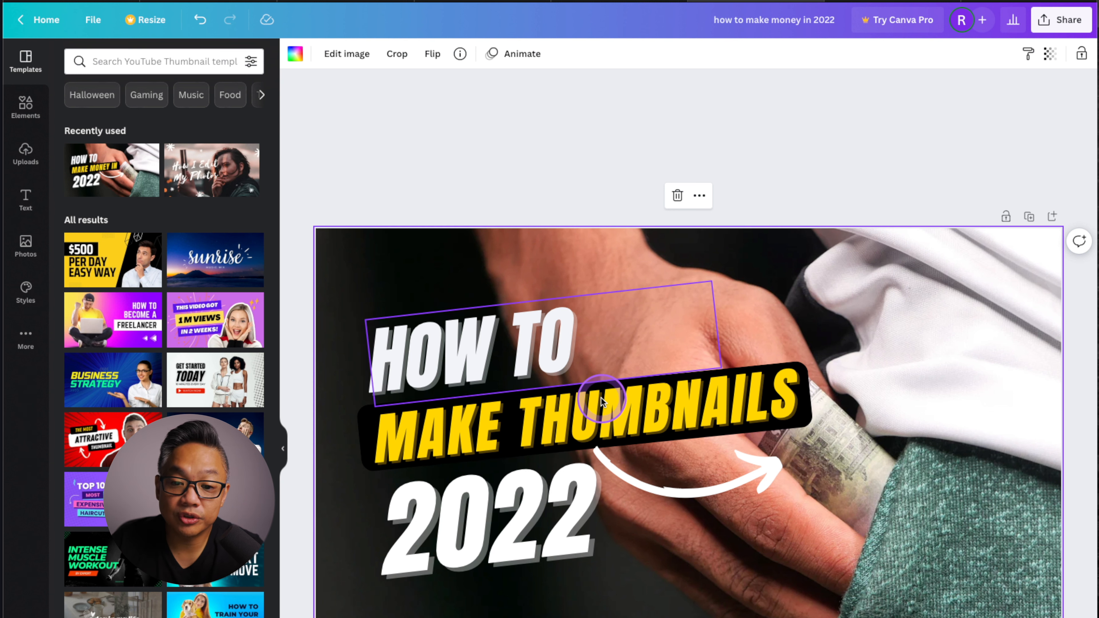
Review the additional options available for the "HOW TO" text.
left_click(621, 344)
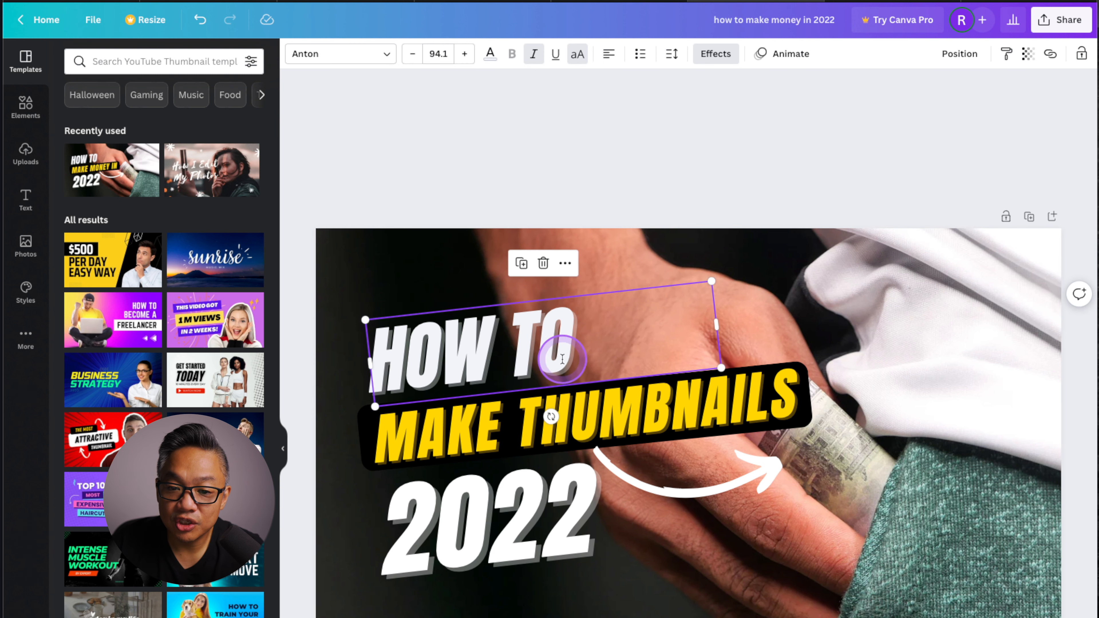
left_click(565, 262)
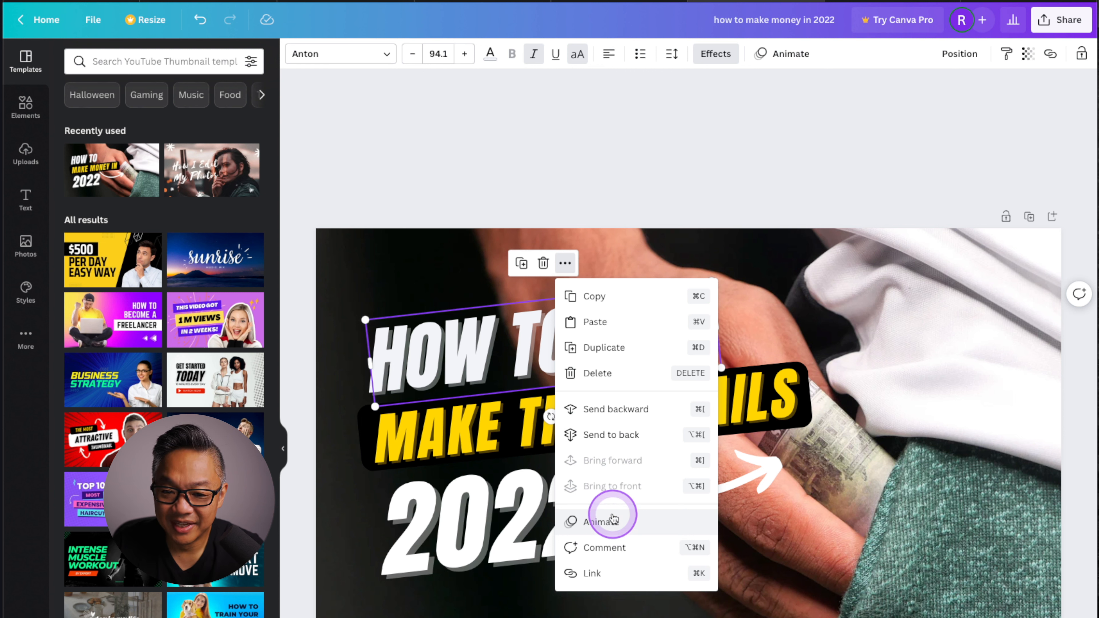
left_click(645, 323)
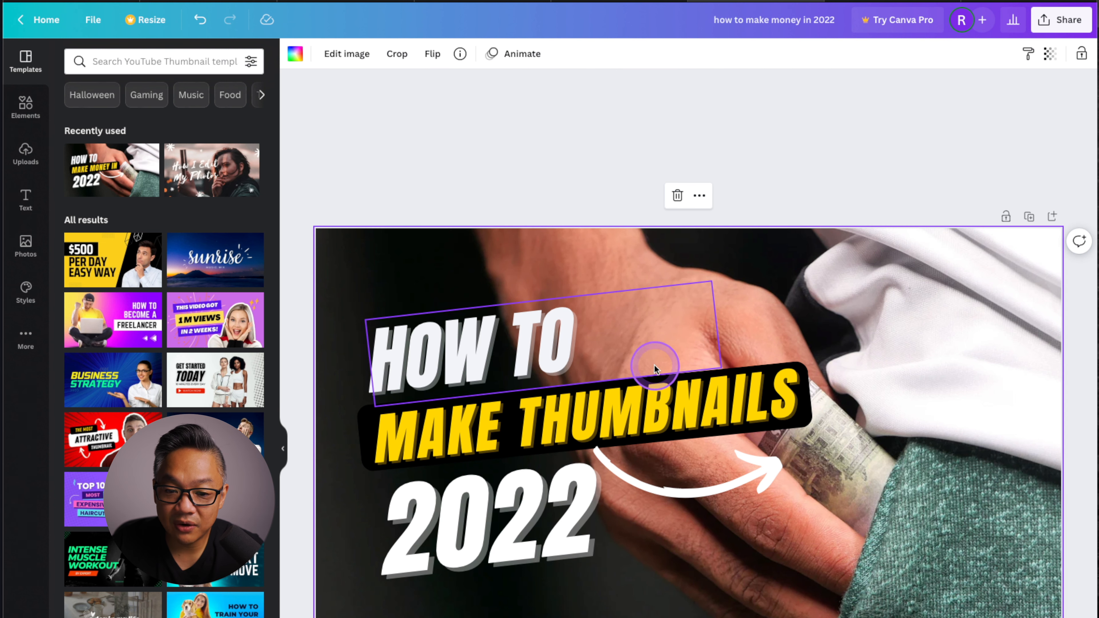
Replace the "2022" text with "FREE".
left_click(473, 521)
left_click(472, 521)
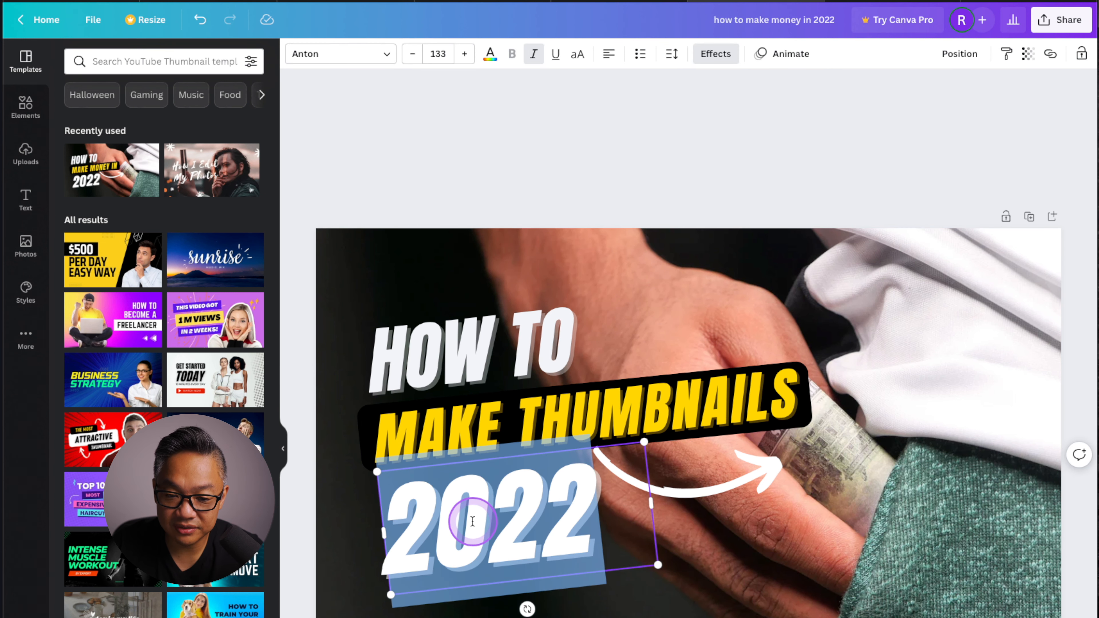
type("FREE")
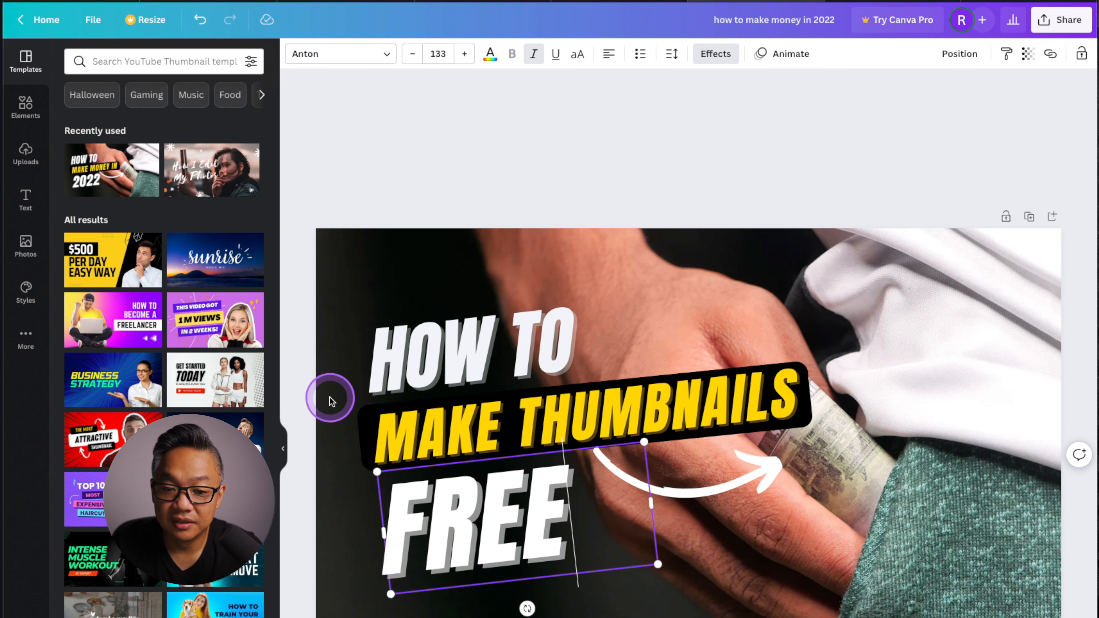
Move the white curved arrow slightly down and to the right, away from the "FREE" text.
left_click(709, 491)
left_click_drag(705, 495, 740, 511)
left_click(910, 424)
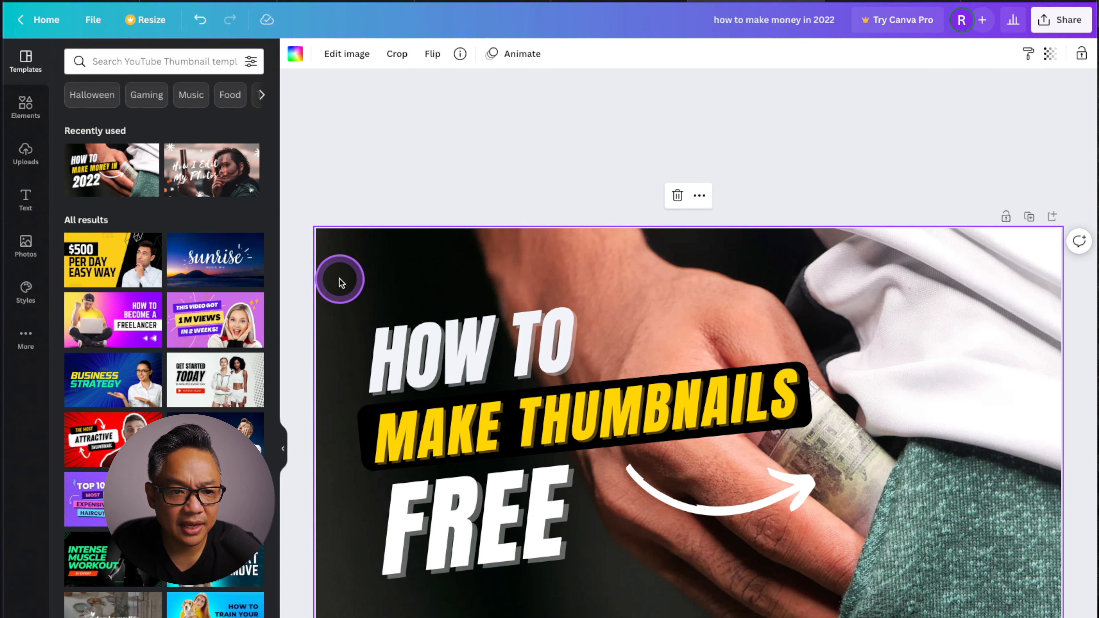
Search the photo library for "CANVA" and add the round Canva logo to the thumbnail.
left_click(153, 64)
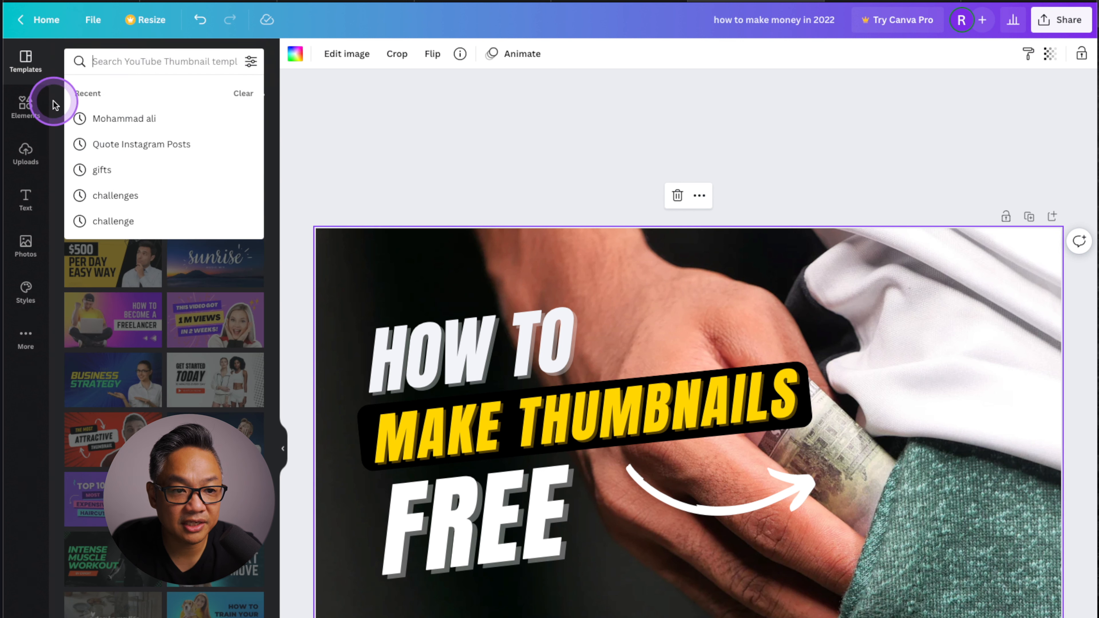
left_click(491, 133)
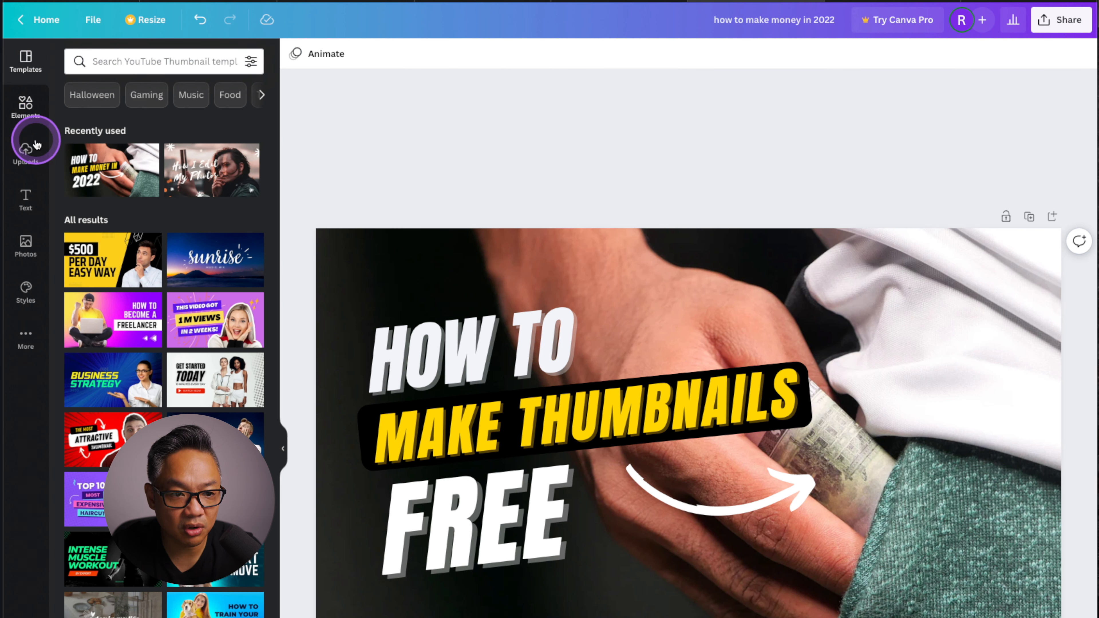
left_click(26, 244)
left_click(198, 66)
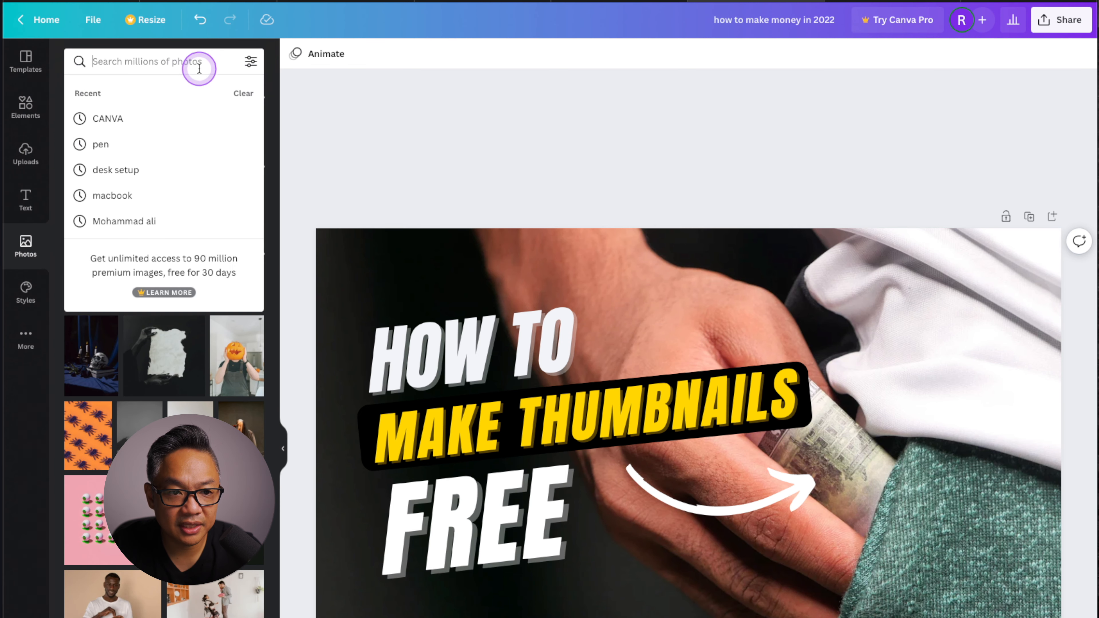
left_click(124, 119)
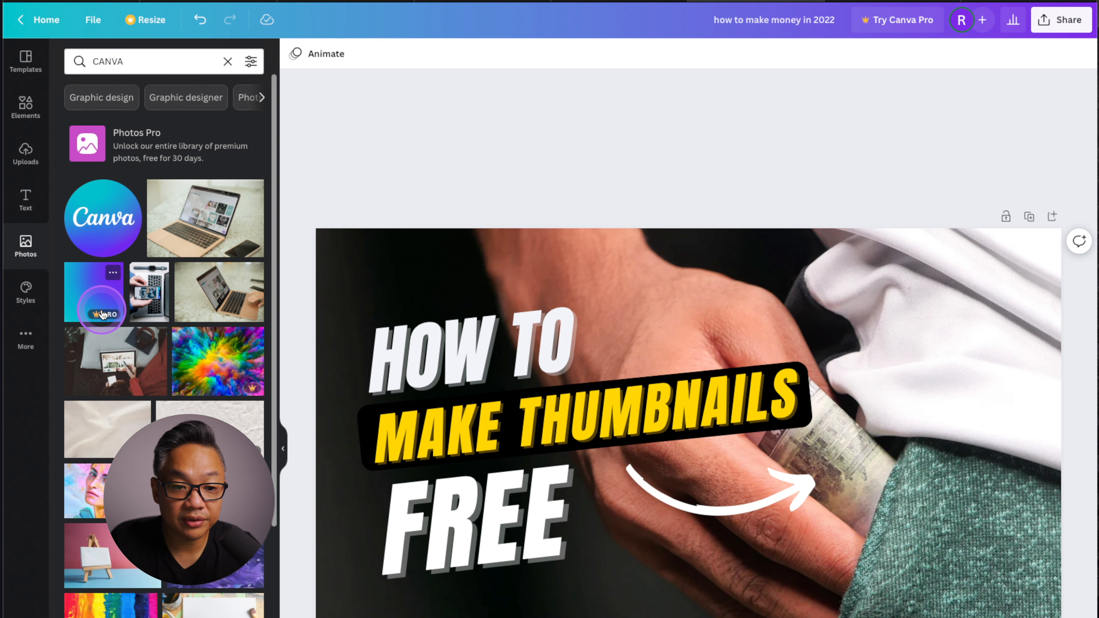
left_click(118, 234)
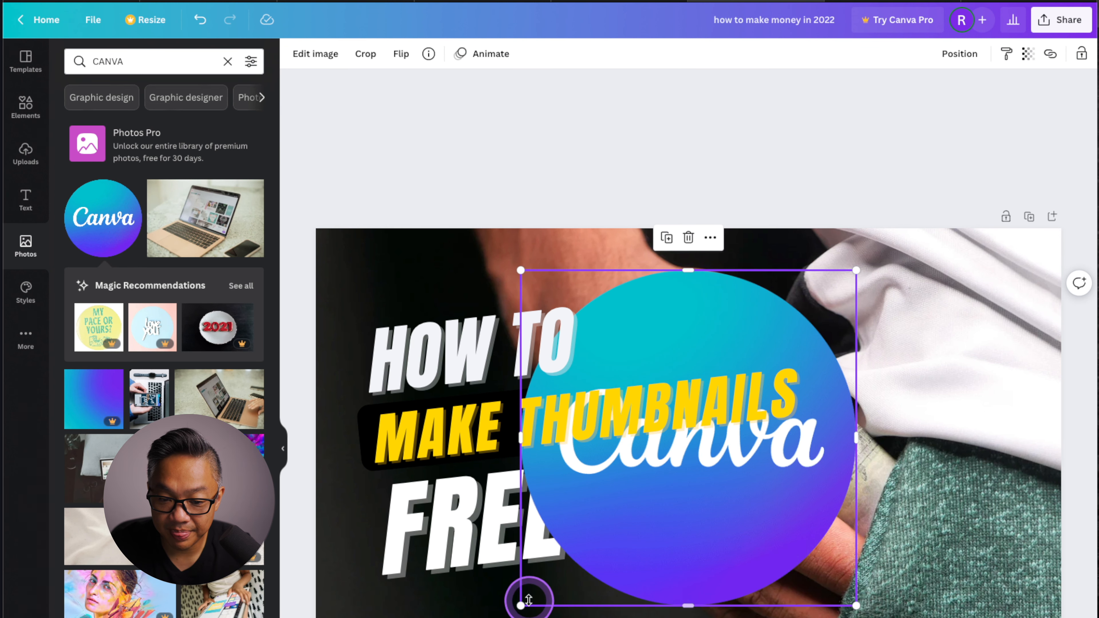
Shrink the Canva logo and place it just beyond the arrowhead, tilted slightly counterclockwise.
left_click_drag(522, 602, 763, 487)
left_click_drag(786, 337, 943, 437)
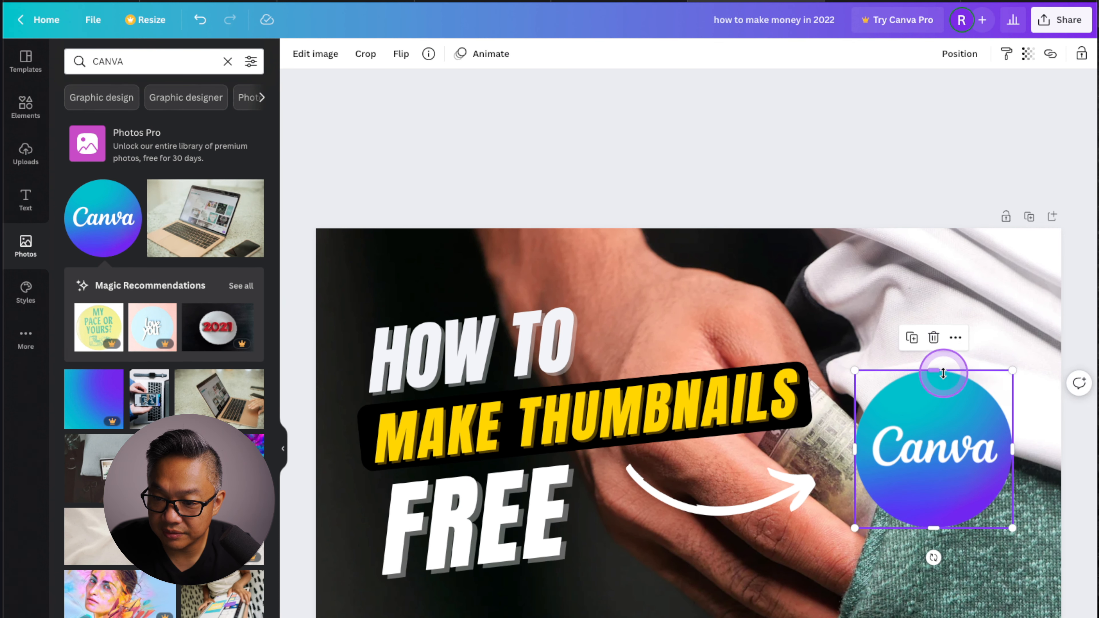
left_click_drag(935, 556, 956, 550)
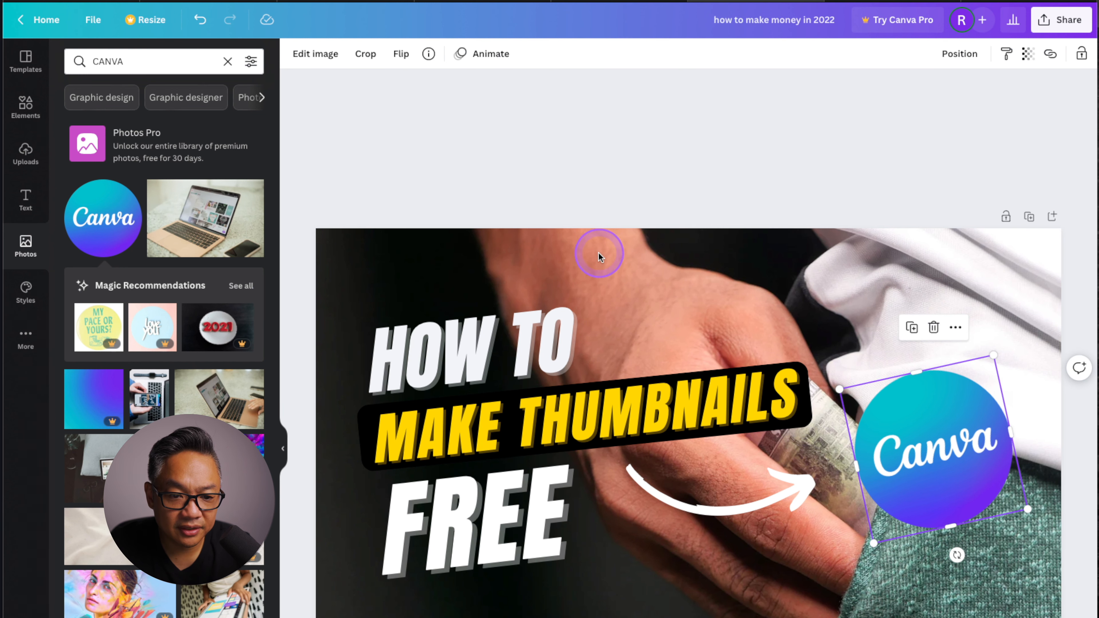
Add the photo of a hand on an open laptop from the search results and delete the template's original background image.
left_click(925, 269)
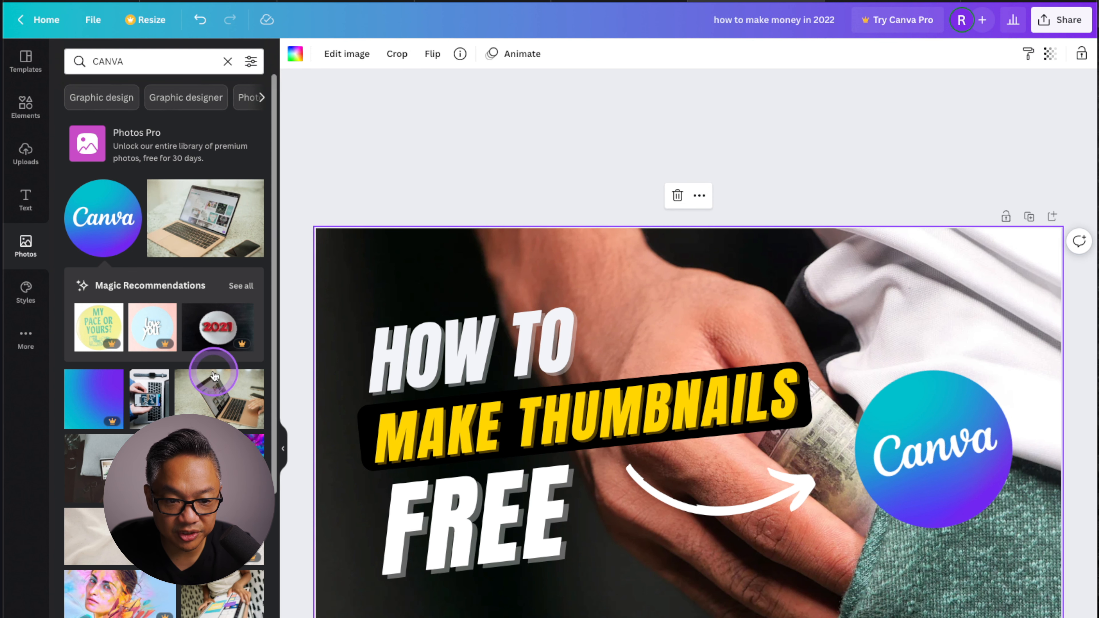
left_click(215, 415)
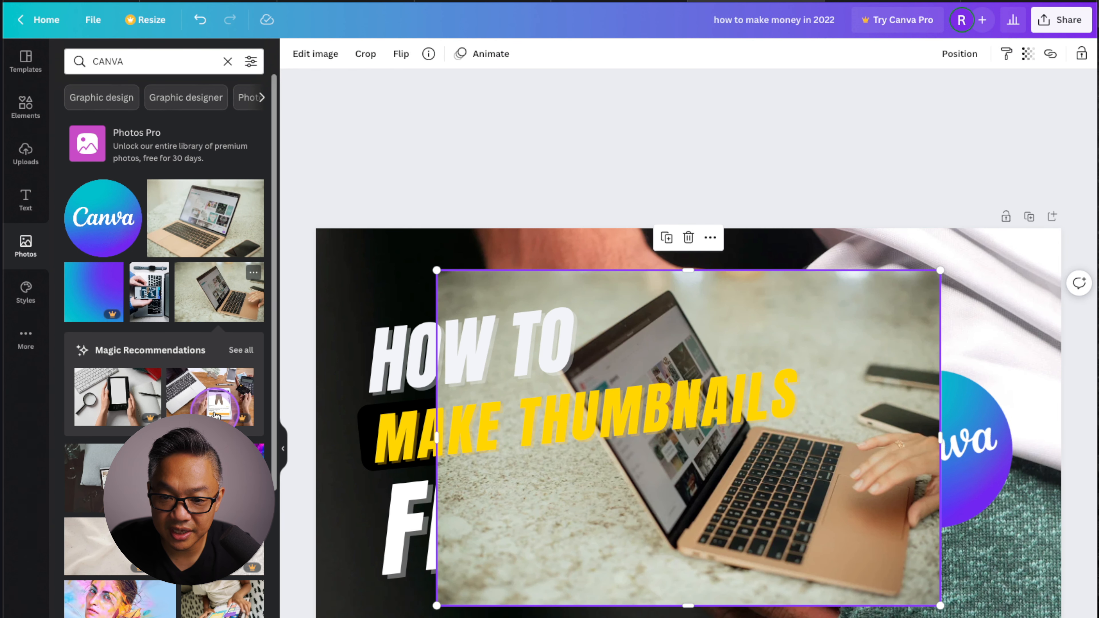
left_click(1037, 304)
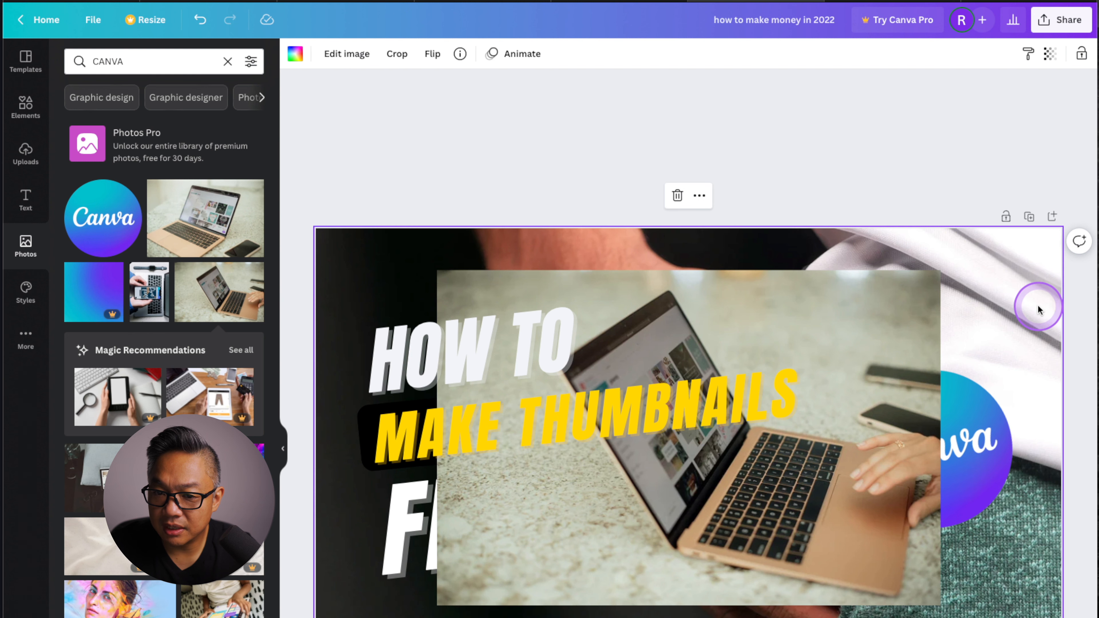
left_click(677, 198)
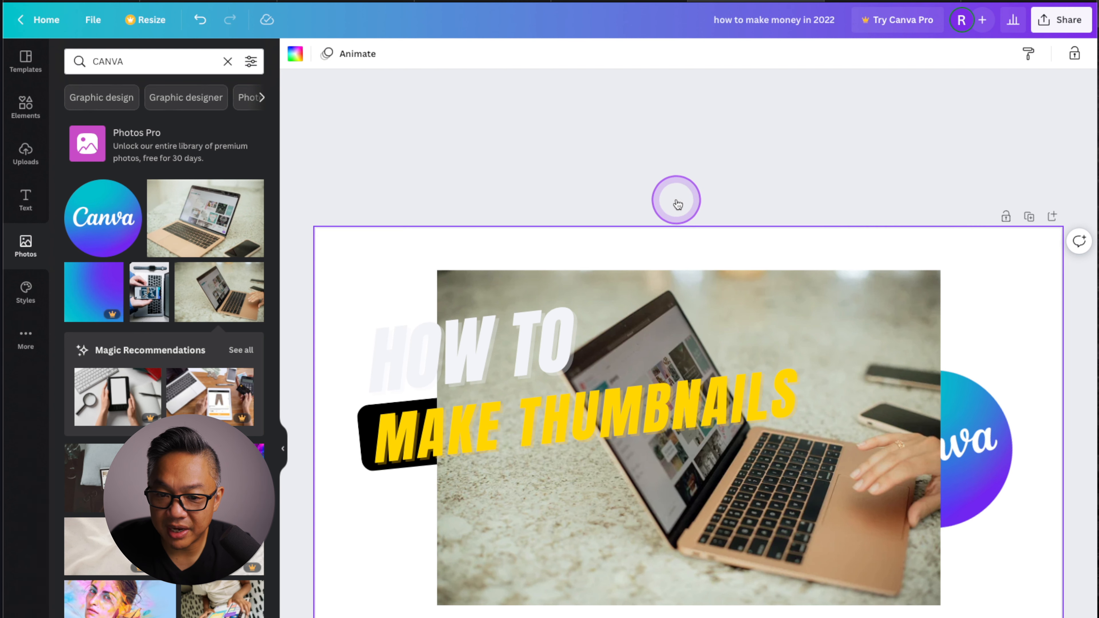
Enlarge the laptop photo until it covers the whole thumbnail and send it to the back.
left_click(790, 569)
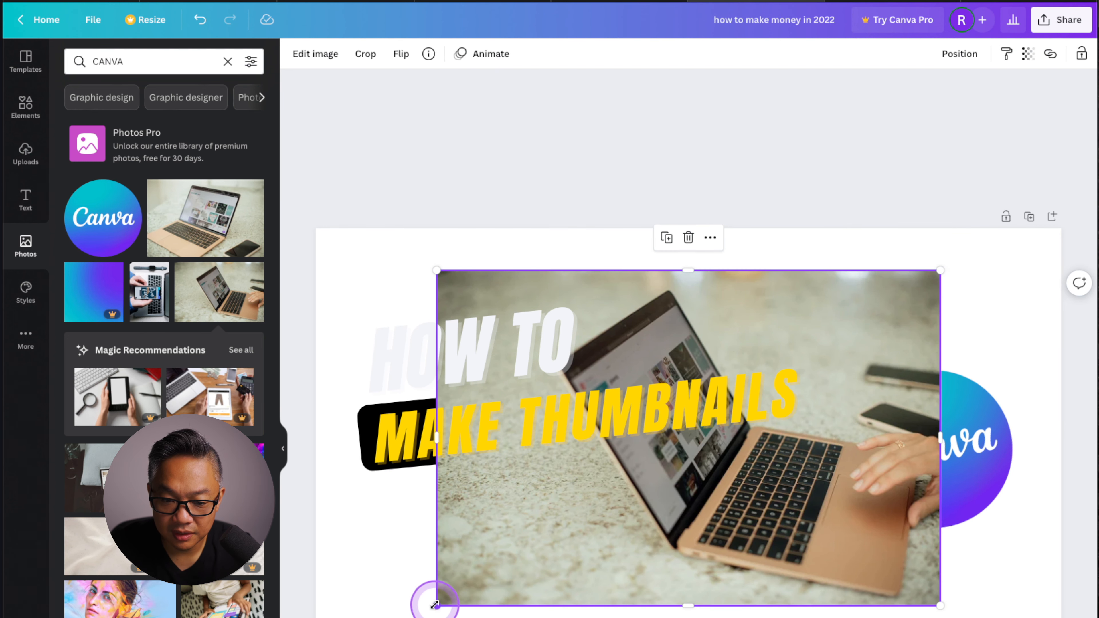
left_click_drag(436, 605, 315, 617)
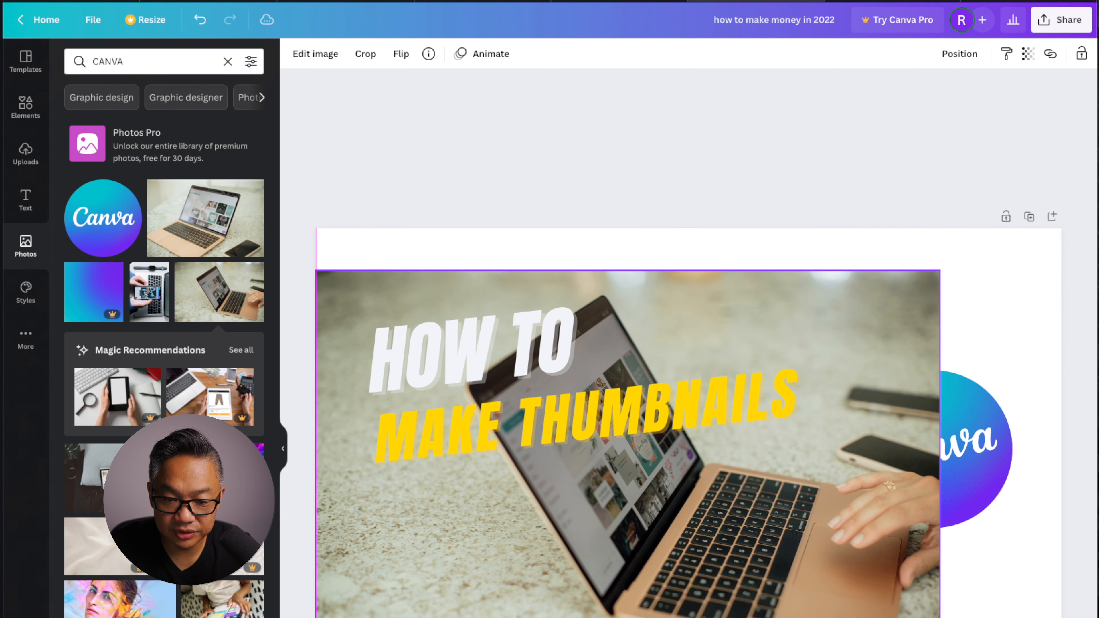
left_click_drag(939, 271, 1081, 216)
left_click_drag(935, 337, 925, 345)
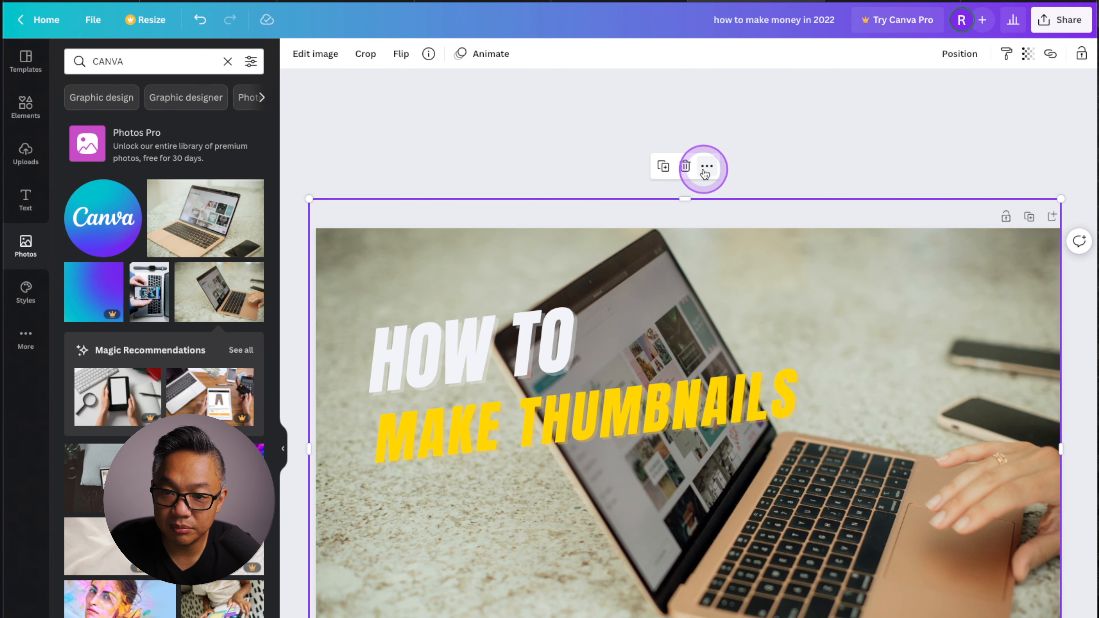
left_click(706, 167)
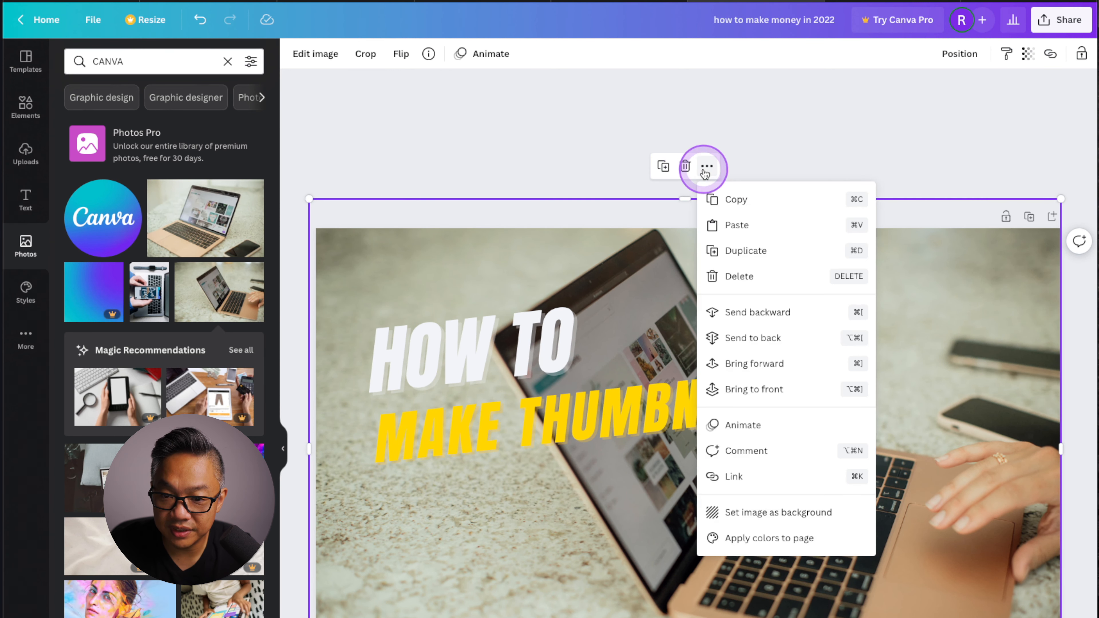
left_click(774, 342)
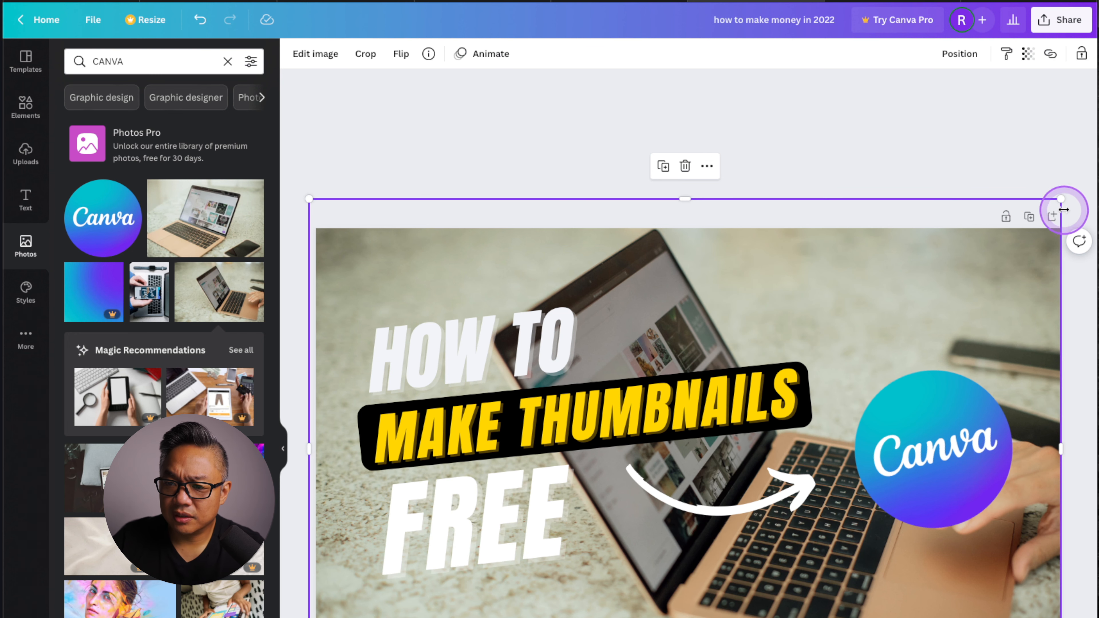
left_click_drag(1061, 198, 1074, 221)
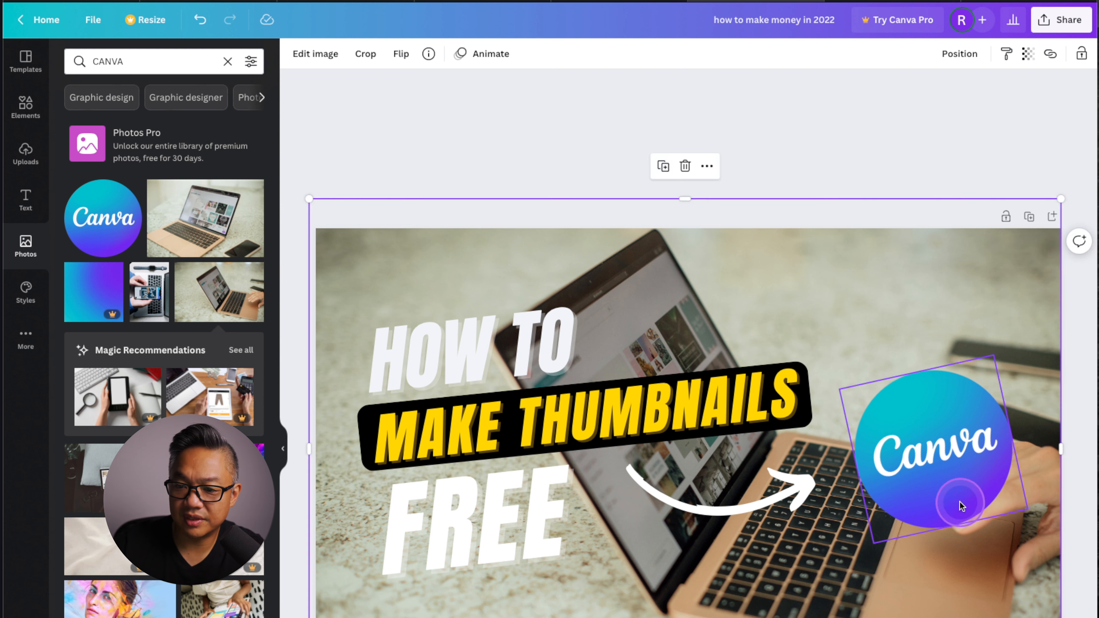
Enlarge the round Canva logo slightly and reduce its counterclockwise tilt a little.
left_click(927, 481)
left_click_drag(995, 375, 1025, 334)
left_click_drag(968, 552, 964, 548)
left_click_drag(953, 448, 953, 458)
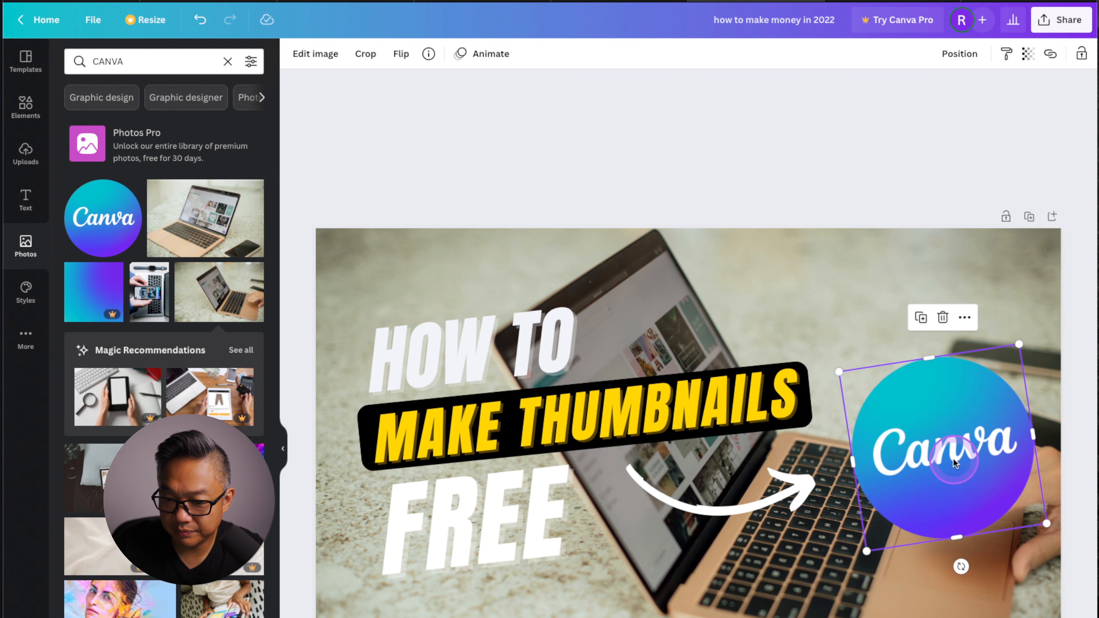
Move the white curved arrow closer to the Canva logo so its head almost touches the logo's edge.
left_click(715, 511)
left_click_drag(715, 512, 742, 507)
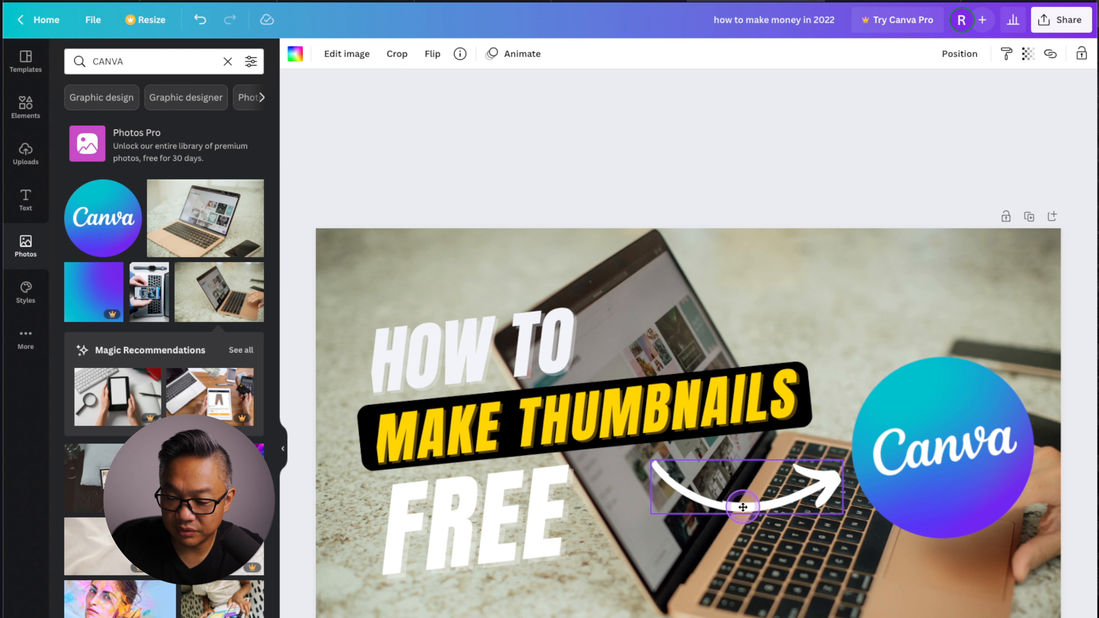
left_click(824, 168)
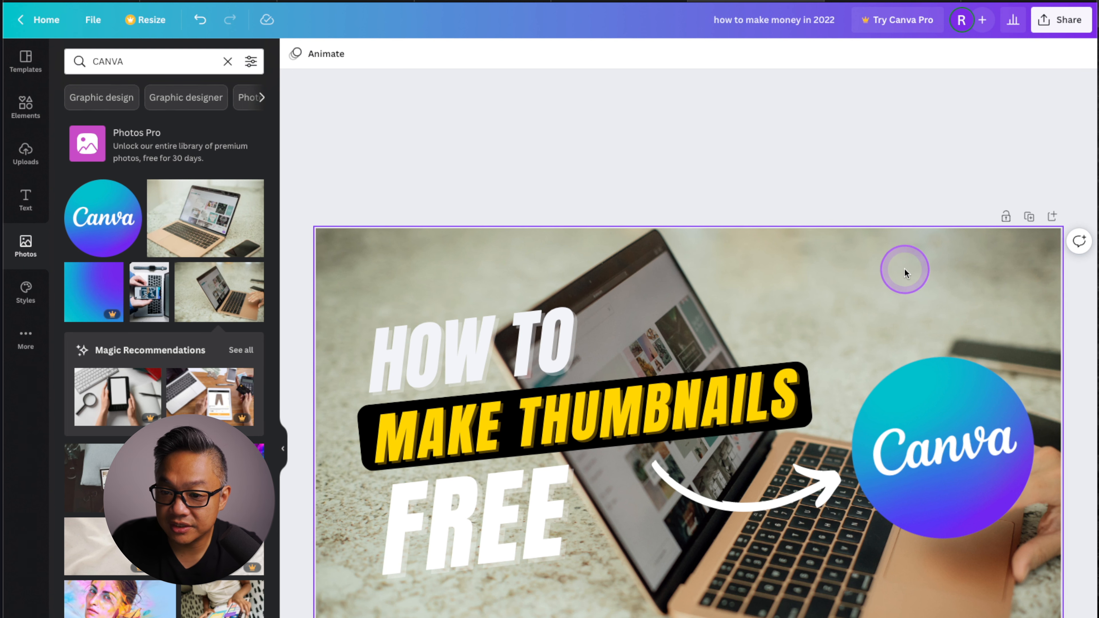
Try a lower transparency value on the laptop background photo and return it to 100.
left_click(919, 267)
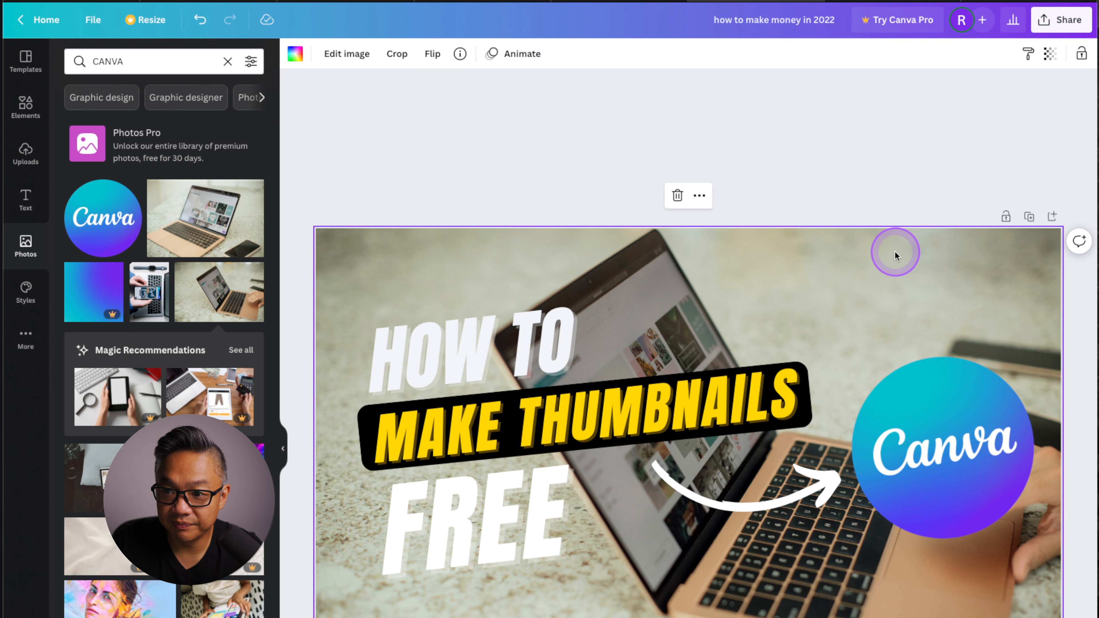
left_click(1049, 54)
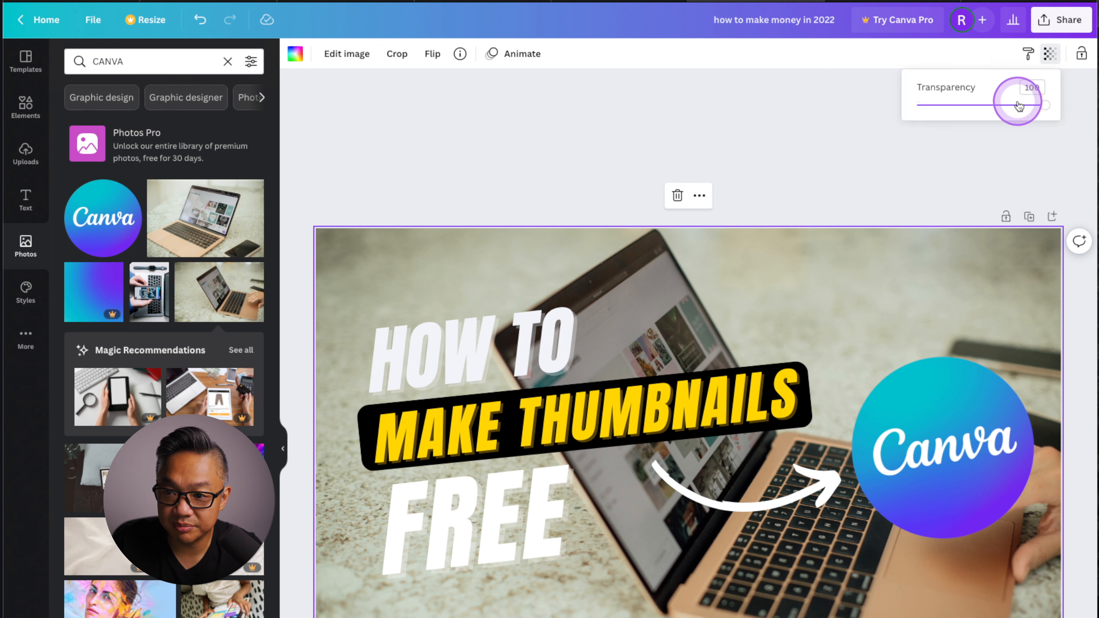
left_click_drag(1043, 105, 1007, 110)
left_click_drag(1007, 110, 1052, 106)
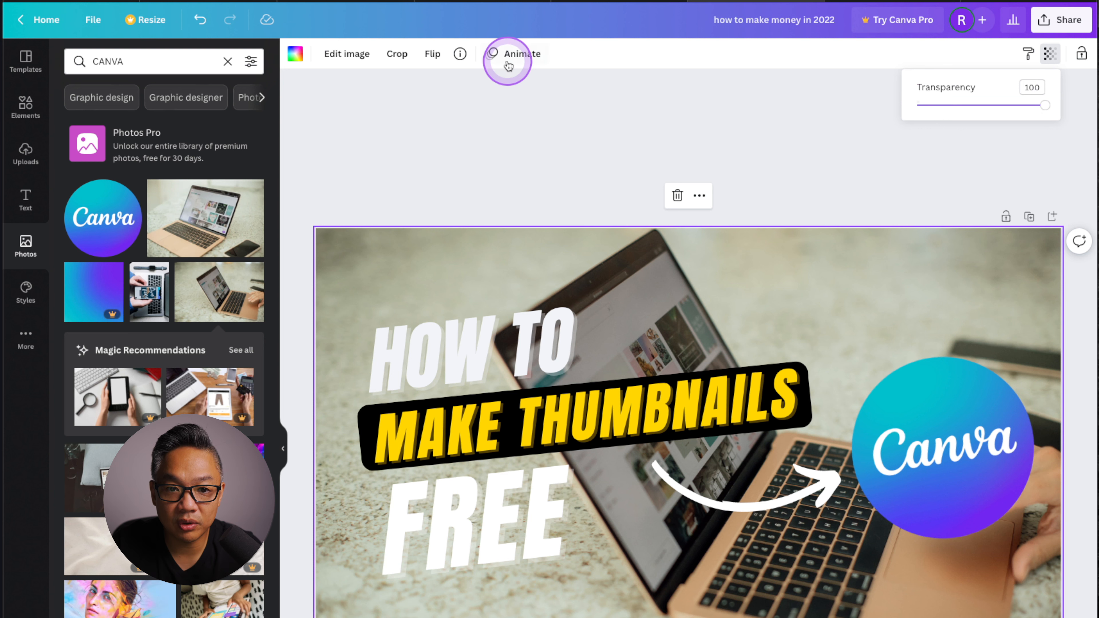
Try a brightness of -50 on the laptop background photo and settle on -25.
left_click(360, 56)
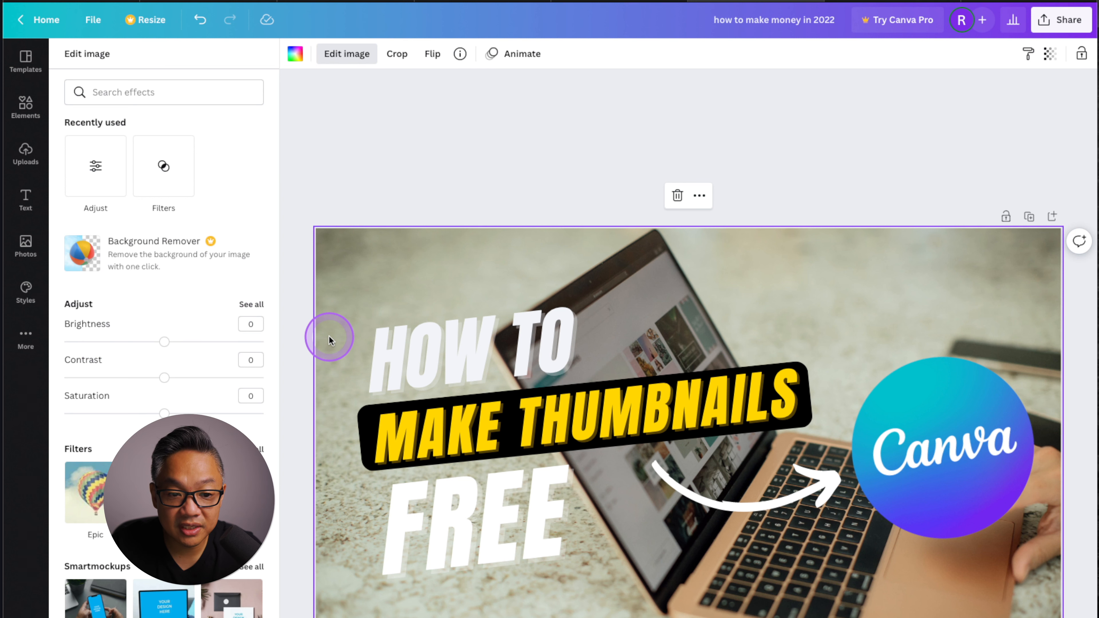
left_click_drag(167, 347, 130, 348)
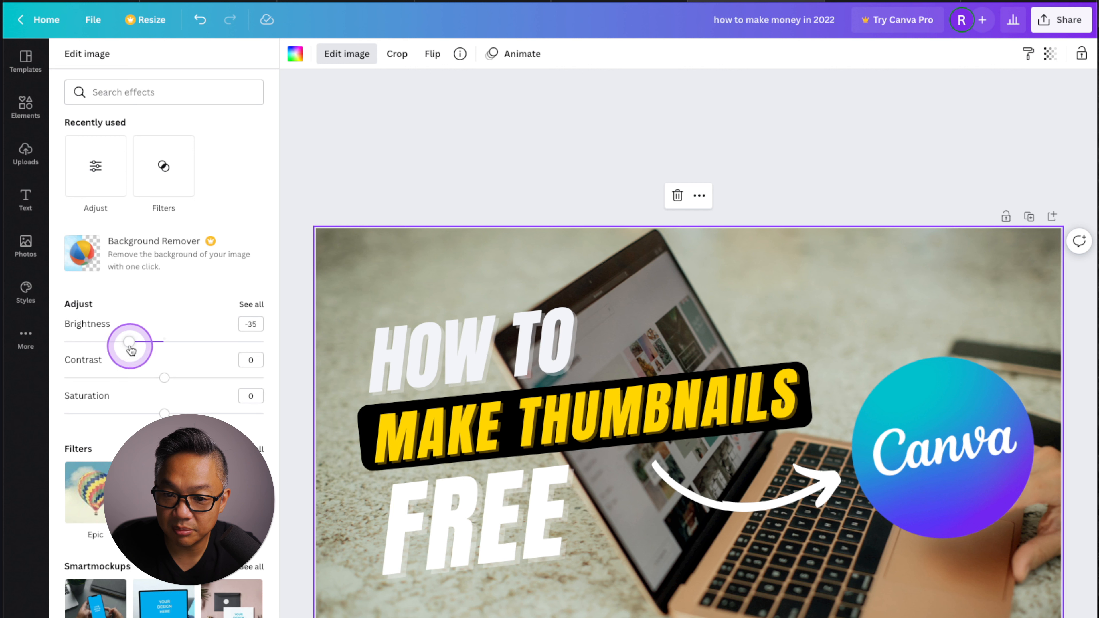
left_click(254, 325)
type("-50")
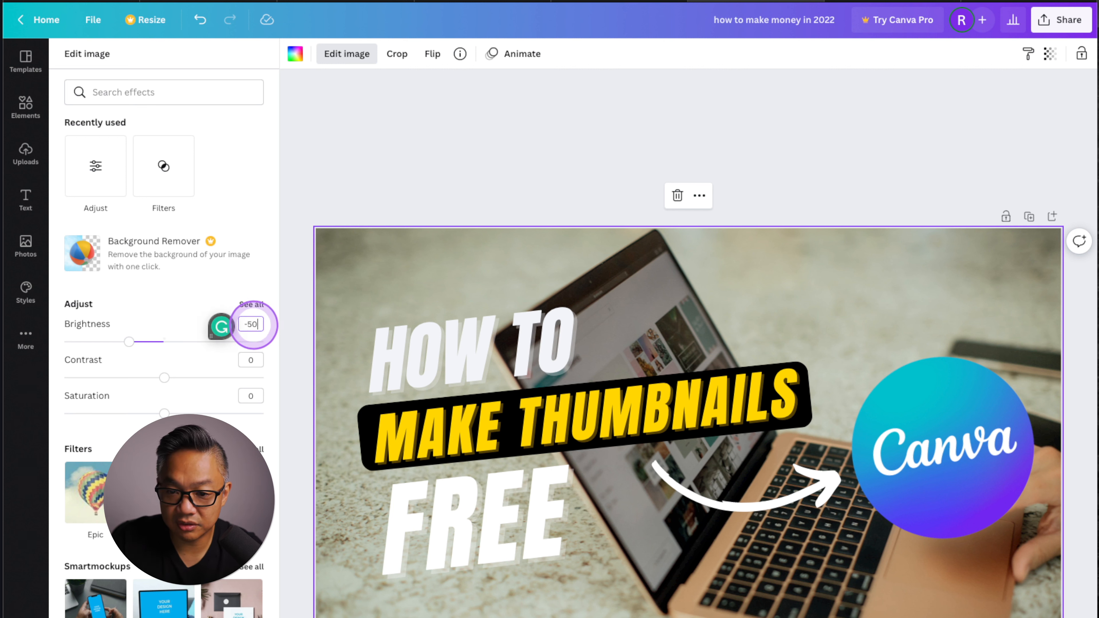
key("Return")
left_click(254, 324)
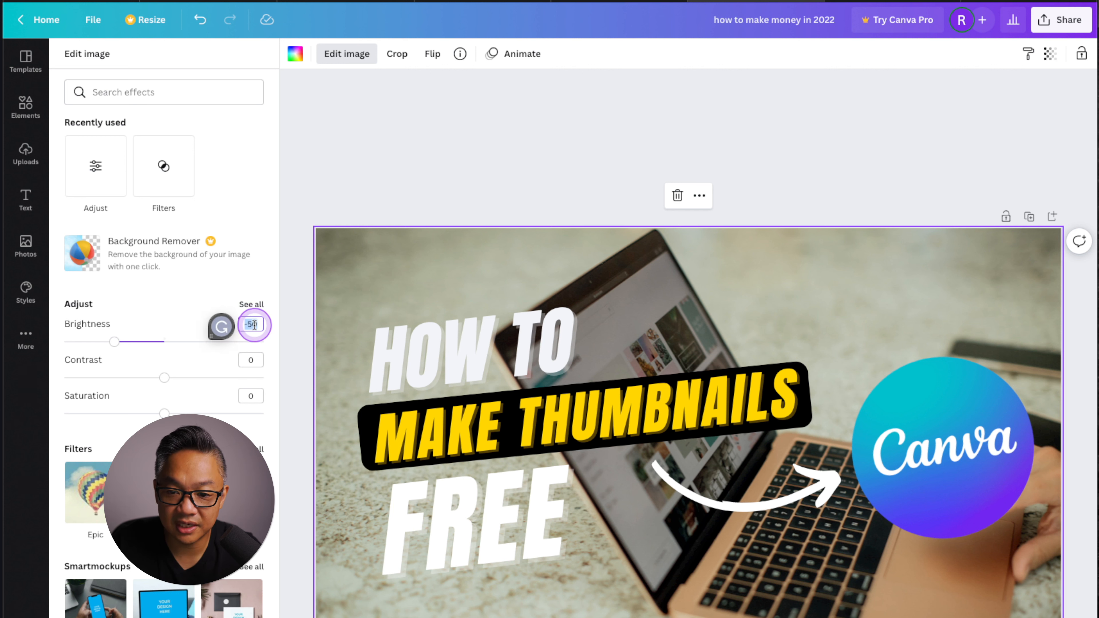
type("-25")
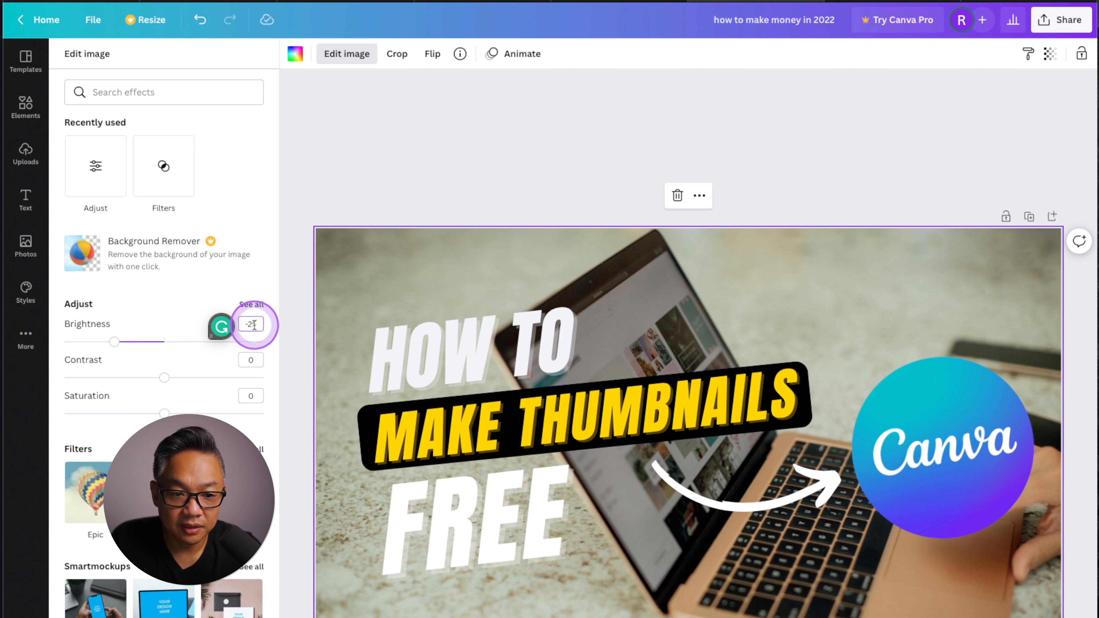
left_click(156, 320)
Set the laptop background photo's contrast to 25 and its saturation to 15.
left_click_drag(165, 377, 176, 377)
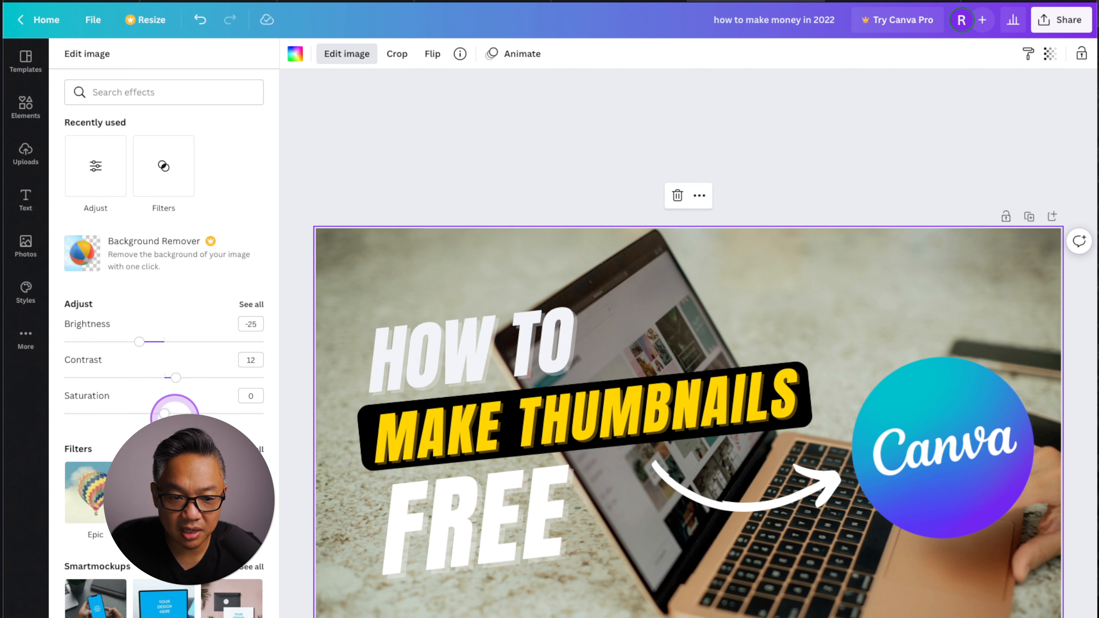
left_click(258, 361)
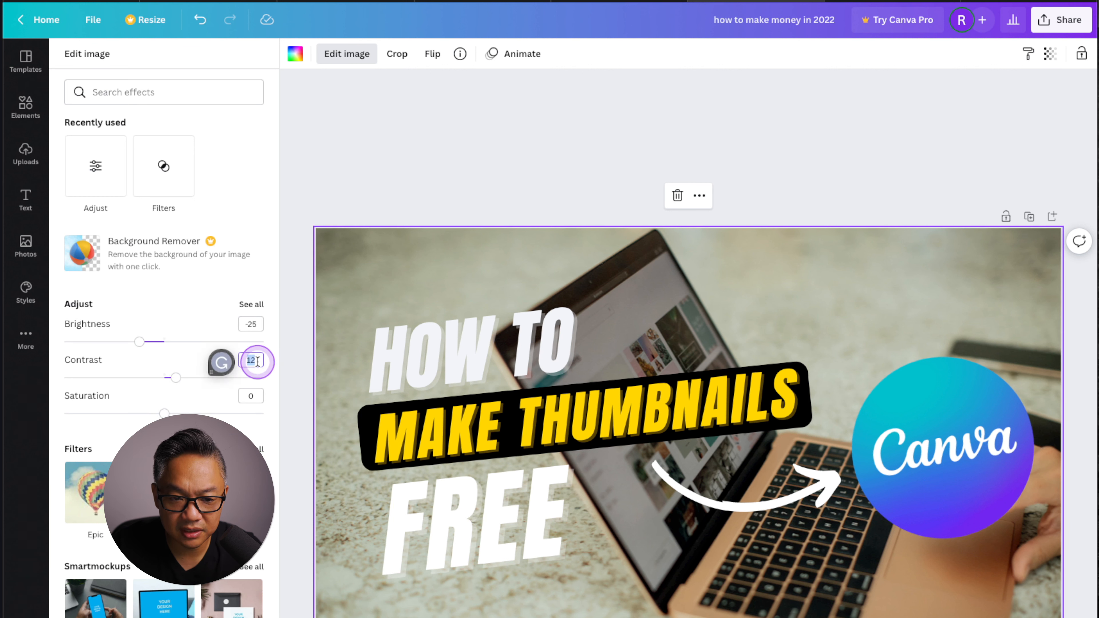
type("25")
key("Return")
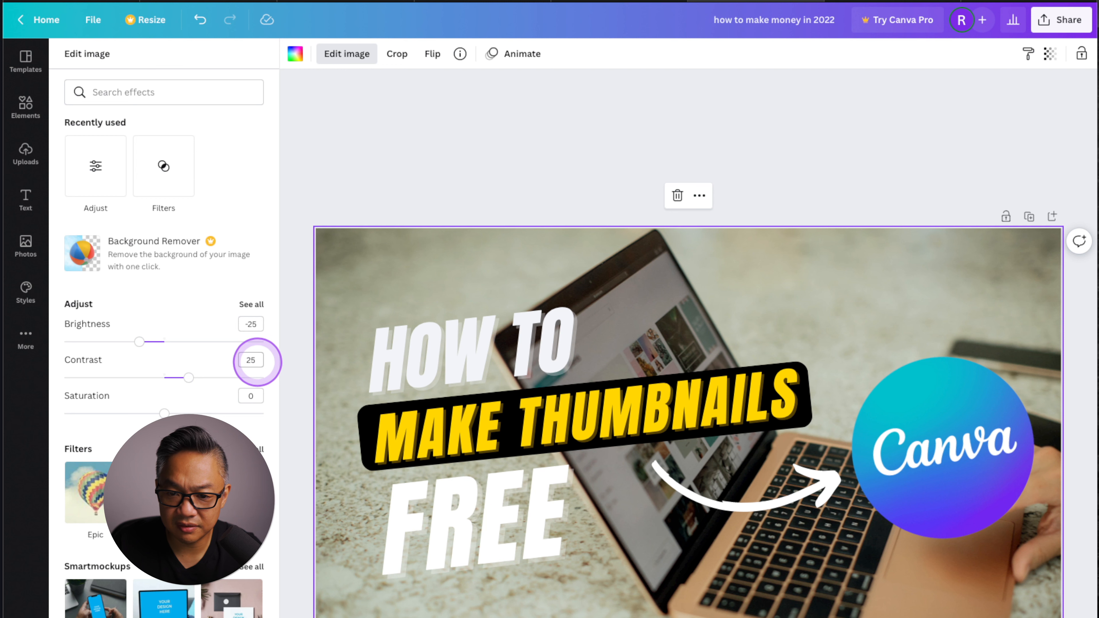
left_click(251, 394)
type("15")
key("Return")
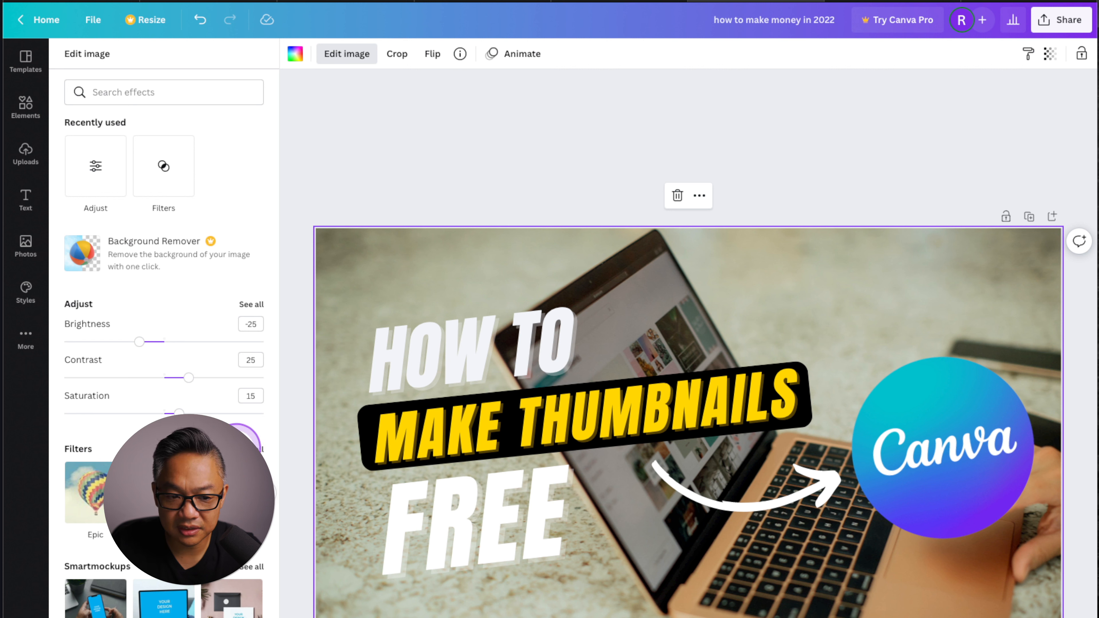
left_click_drag(177, 412, 179, 412)
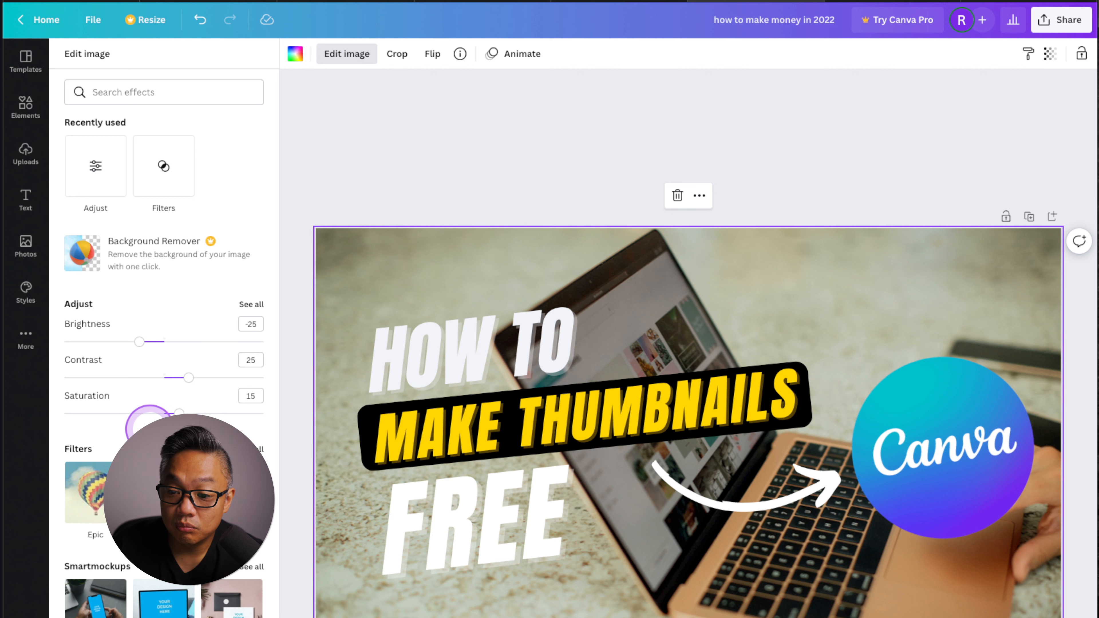
Try several filters on the Canva logo, including Nordic and Retro, and apply the Edge filter.
left_click(952, 475)
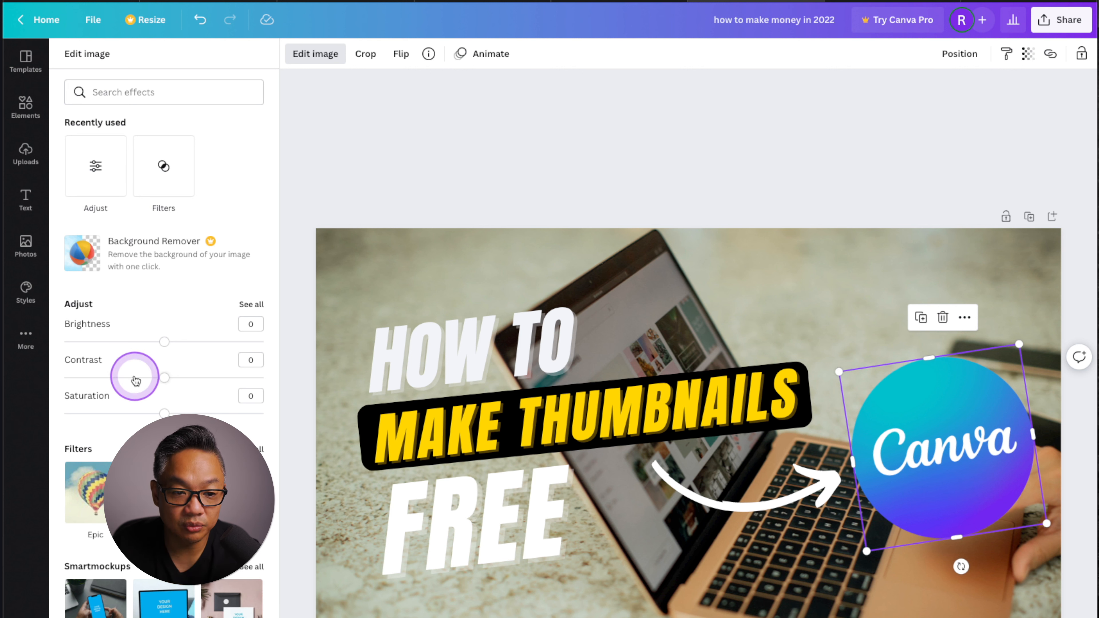
left_click(261, 451)
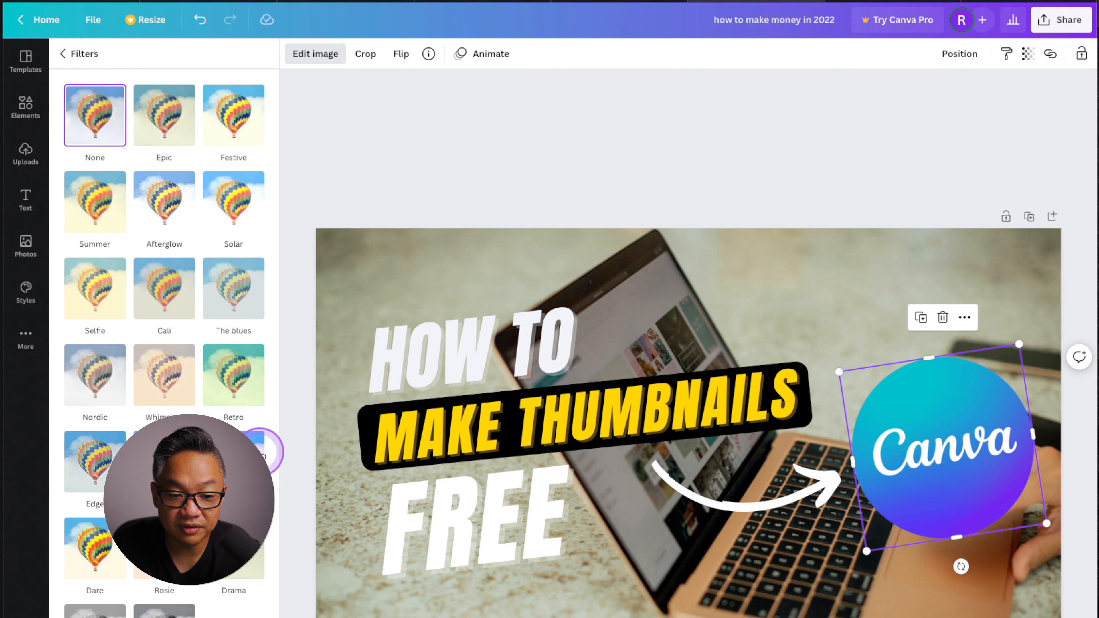
left_click(98, 377)
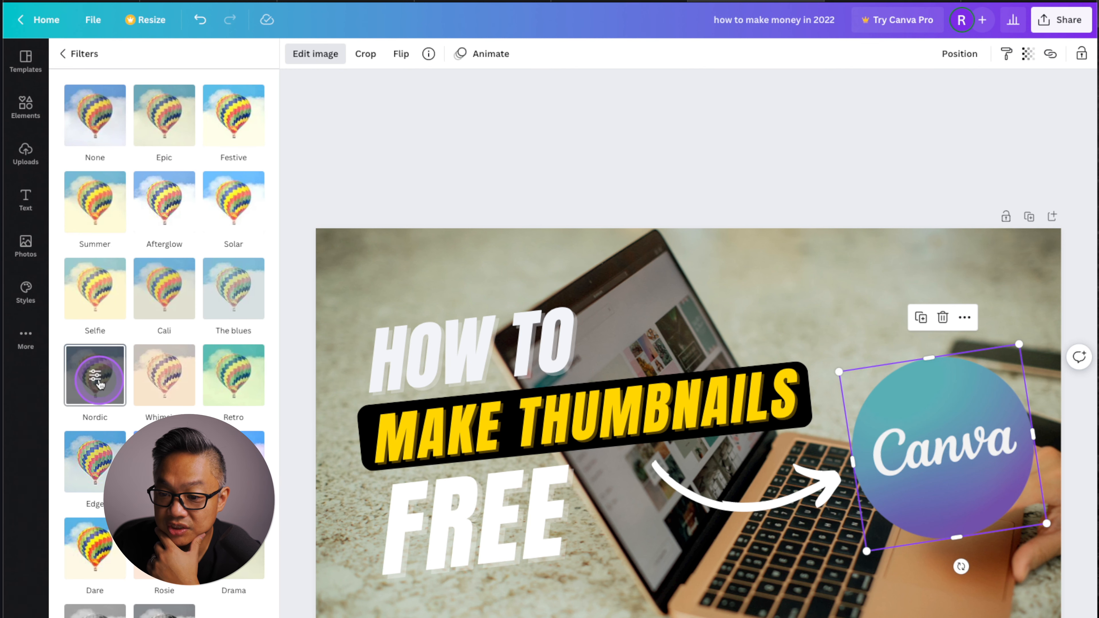
left_click(164, 374)
left_click(252, 380)
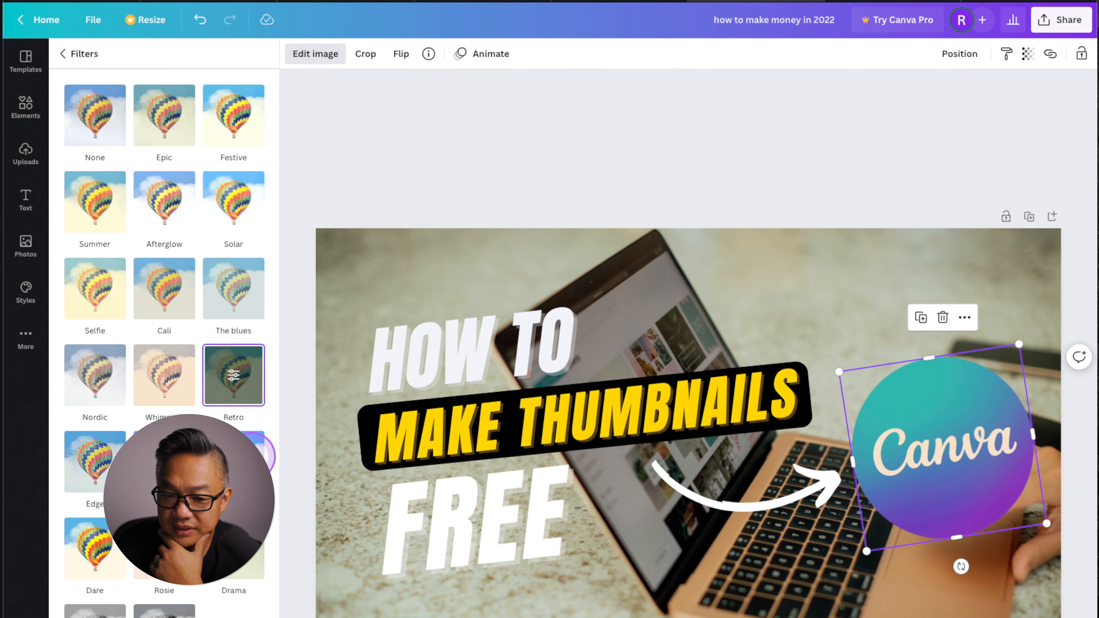
left_click(259, 454)
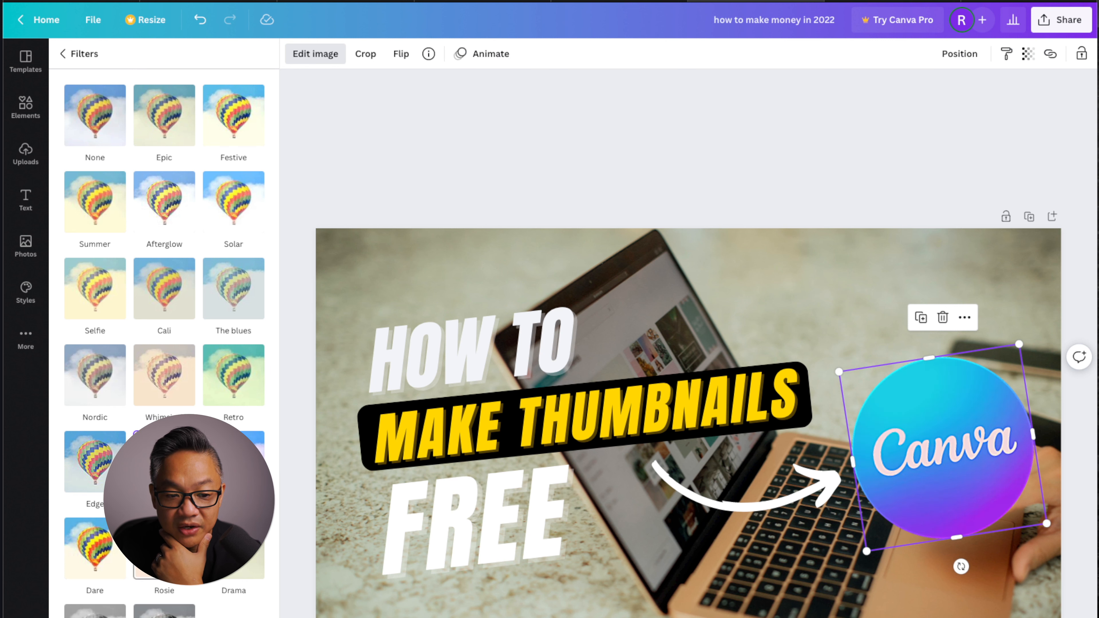
left_click(95, 465)
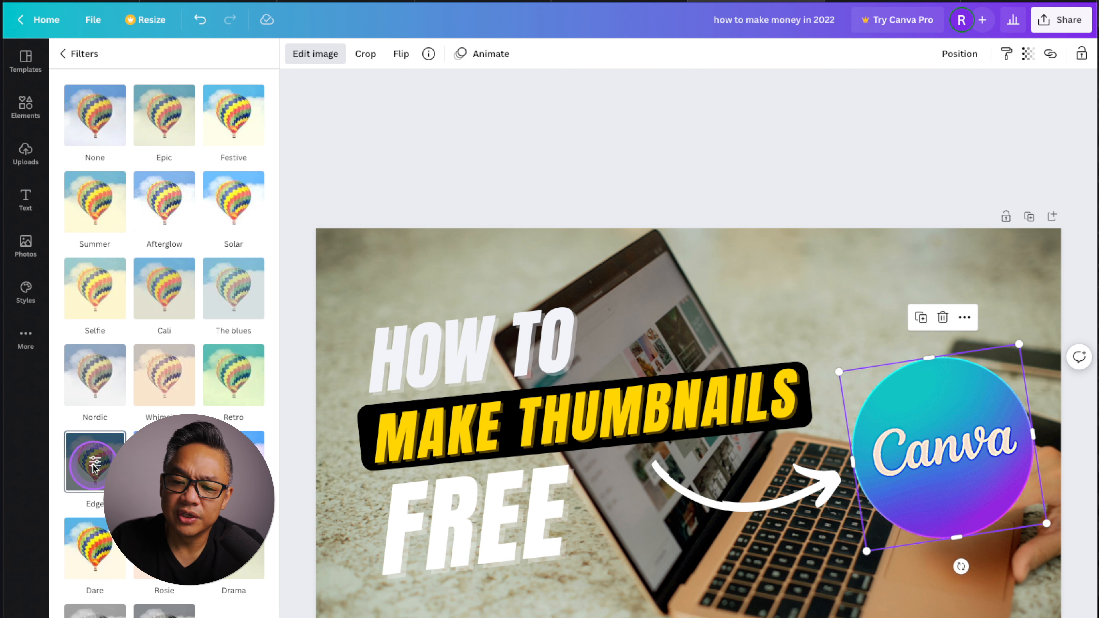
Delete the HOW TO text and shorten the MAKE THUMBNAILS text to THUMBNAILS.
left_click(467, 346)
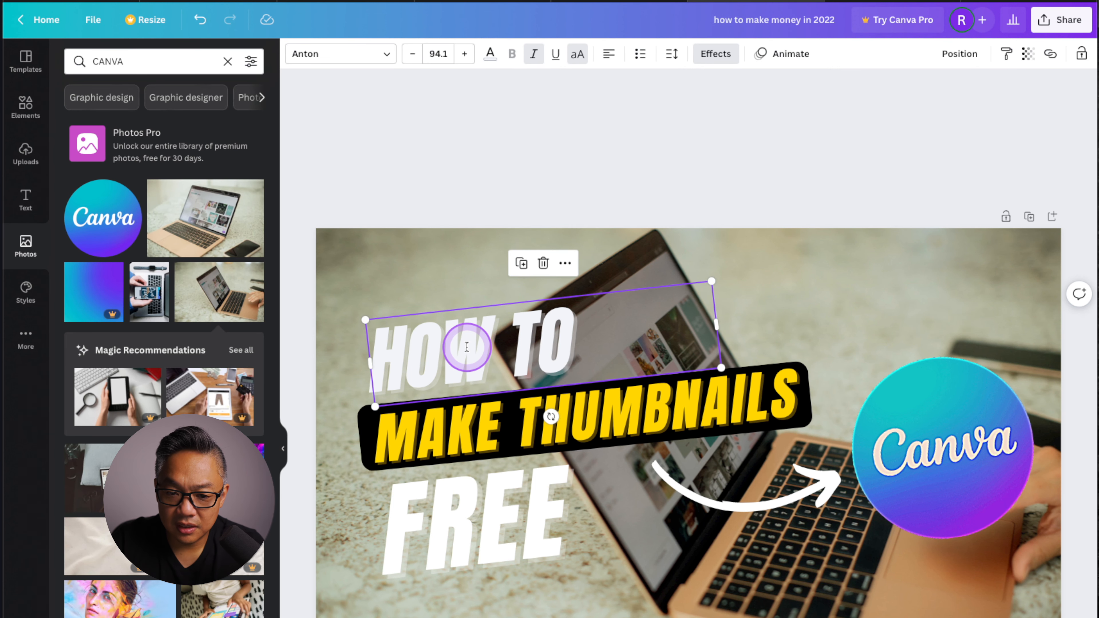
key("Delete")
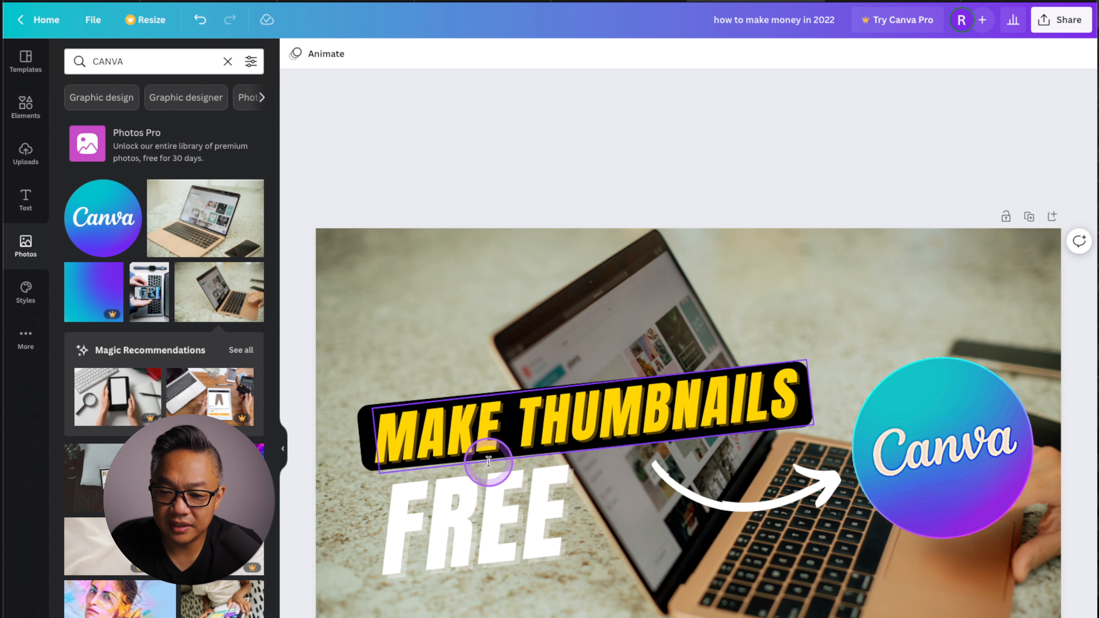
left_click(481, 436)
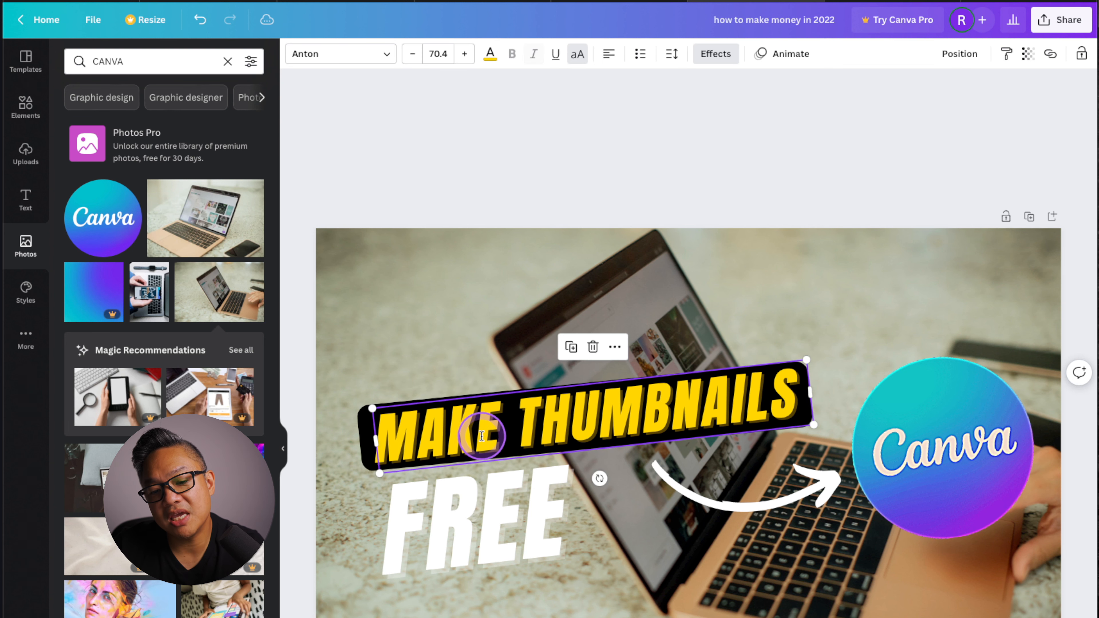
double_click(491, 432)
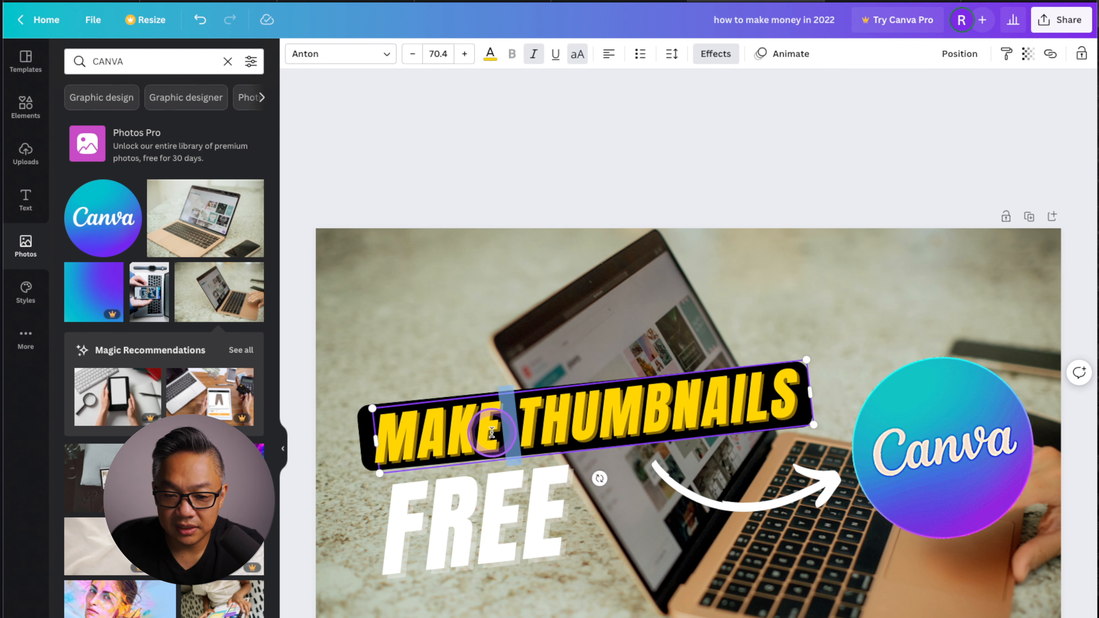
key("BackSpace")
key("BackSpace")
key("BackSpace")
key("BackSpace")
key("BackSpace")
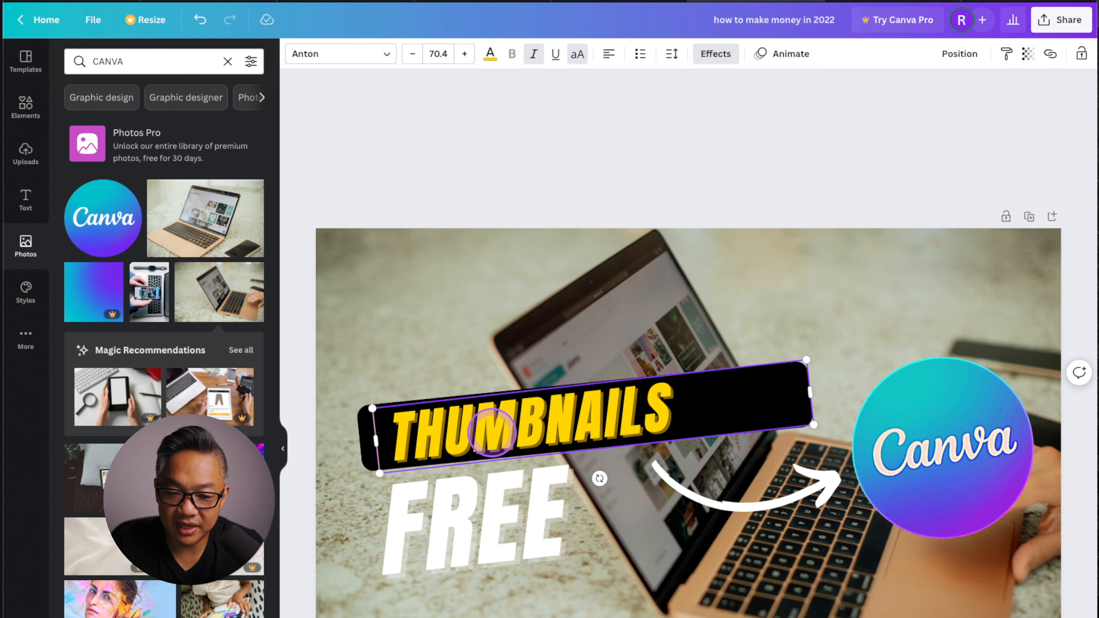
Narrow the black bar to fit the THUMBNAILS text, then move FREE above it and enlarge it.
left_click(367, 446)
left_click_drag(809, 389, 685, 405)
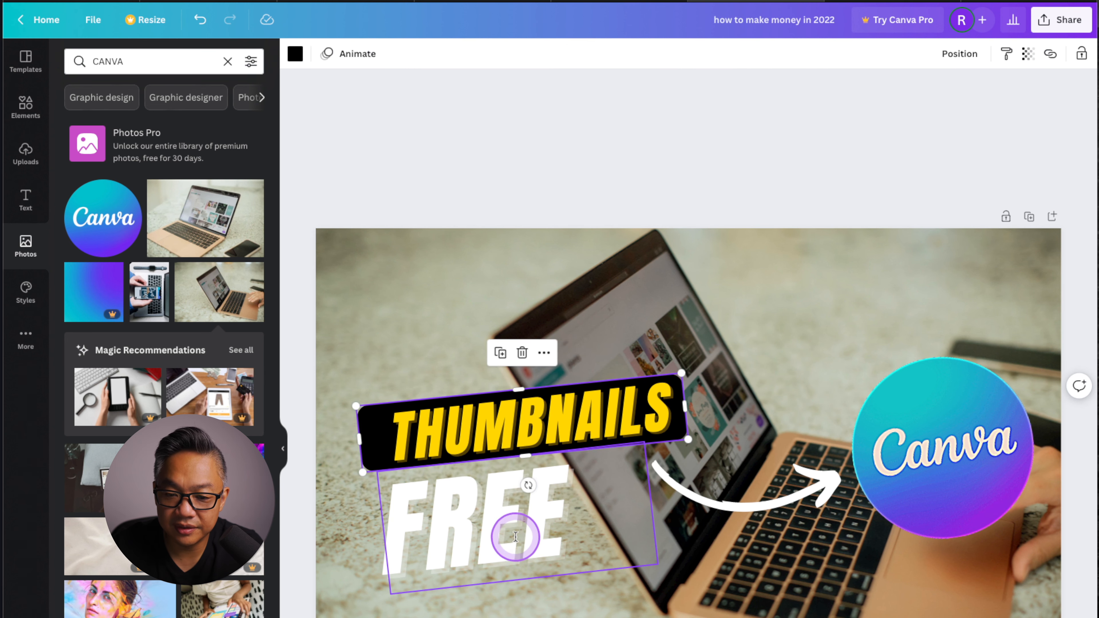
left_click_drag(513, 533, 462, 340)
left_click_drag(594, 249, 674, 208)
Adjust the black bar's left end and reposition the bar and the THUMBNAILS text relative to FREE.
left_click(375, 439)
left_click_drag(360, 439, 372, 437)
left_click_drag(519, 422, 583, 420)
mouse_move(411, 438)
left_mouse_down()
mouse_move(392, 430)
mouse_move(407, 427)
left_mouse_up()
left_click_drag(562, 420, 487, 409)
Reposition the white curved arrow and remove the Edge filter from the Canva logo.
left_click(736, 504)
left_click_drag(649, 515, 514, 548)
left_click(943, 447)
left_click(324, 54)
left_click(657, 162)
Arrange the layout with a large FREE above the THUMBNAILS bar, the arrow lower down pointing at the Canva logo, and the logo moved slightly down.
left_click_drag(464, 416, 466, 418)
left_click_drag(662, 541, 752, 584)
left_click_drag(930, 595, 875, 569)
left_click_drag(750, 558, 847, 315)
left_click_drag(954, 494, 954, 530)
left_click_drag(290, 476, 390, 433)
left_click_drag(454, 418, 478, 494)
left_click_drag(470, 315, 475, 385)
left_click_drag(676, 277, 729, 245)
left_click_drag(848, 318, 718, 583)
left_click(728, 126)
left_click_drag(510, 496, 511, 491)
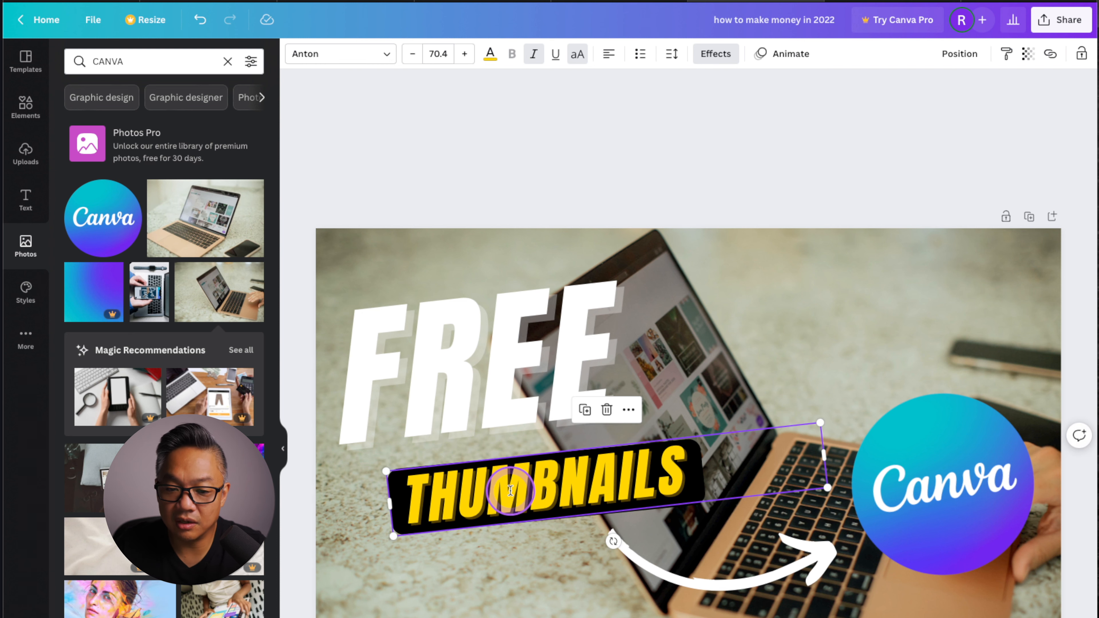
Change the THUMBNAILS text color to the teal blue from the Canva logo's photo colors.
double_click(510, 490)
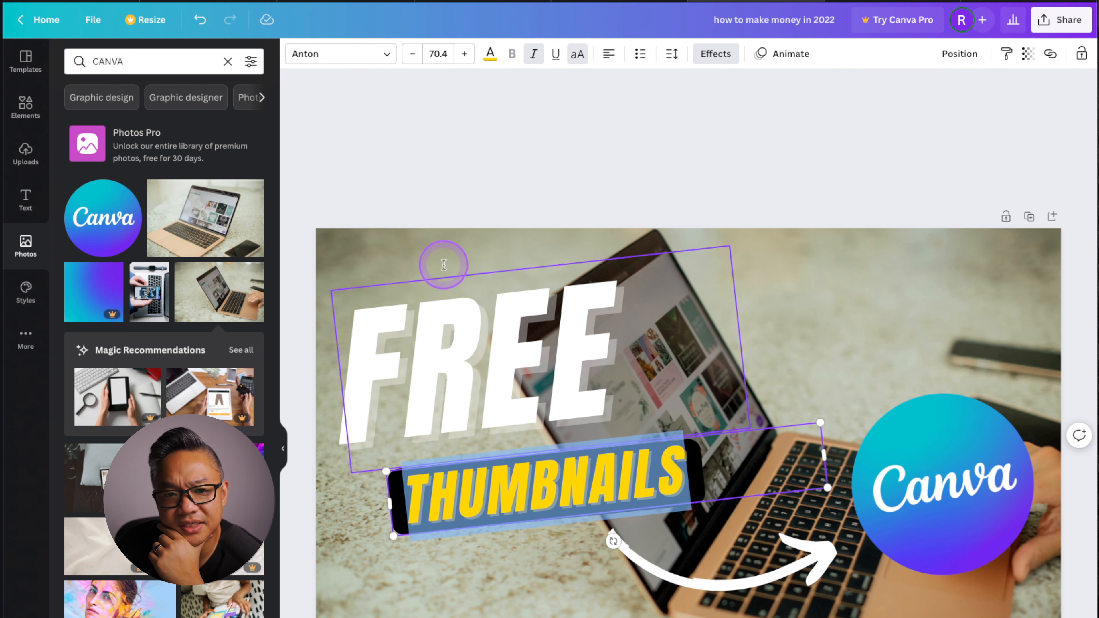
left_click(492, 53)
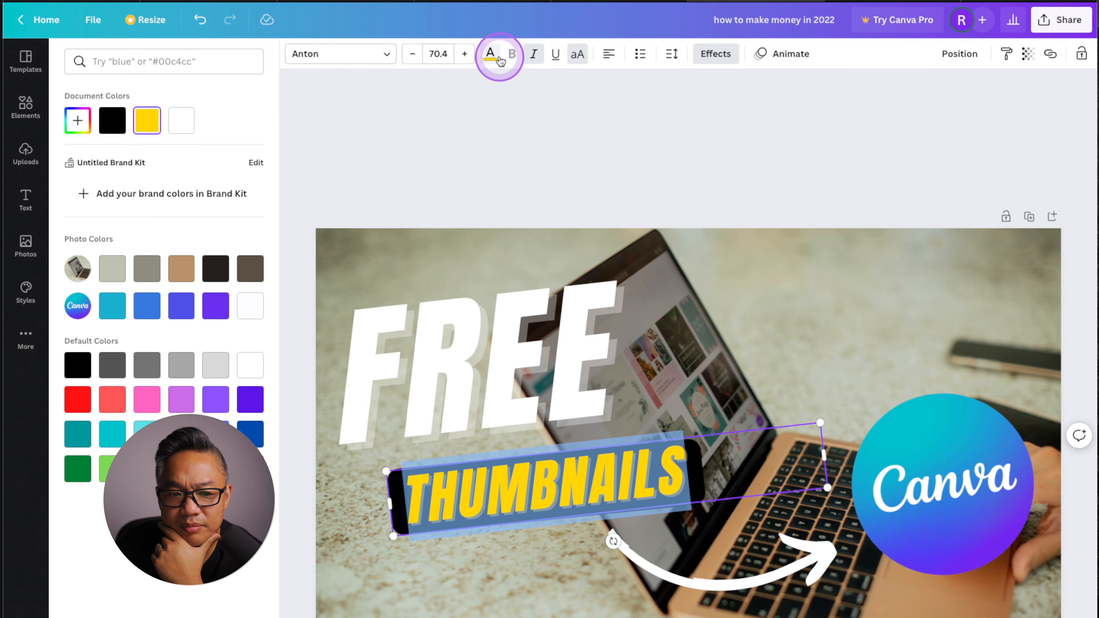
left_click(112, 306)
left_click(638, 138)
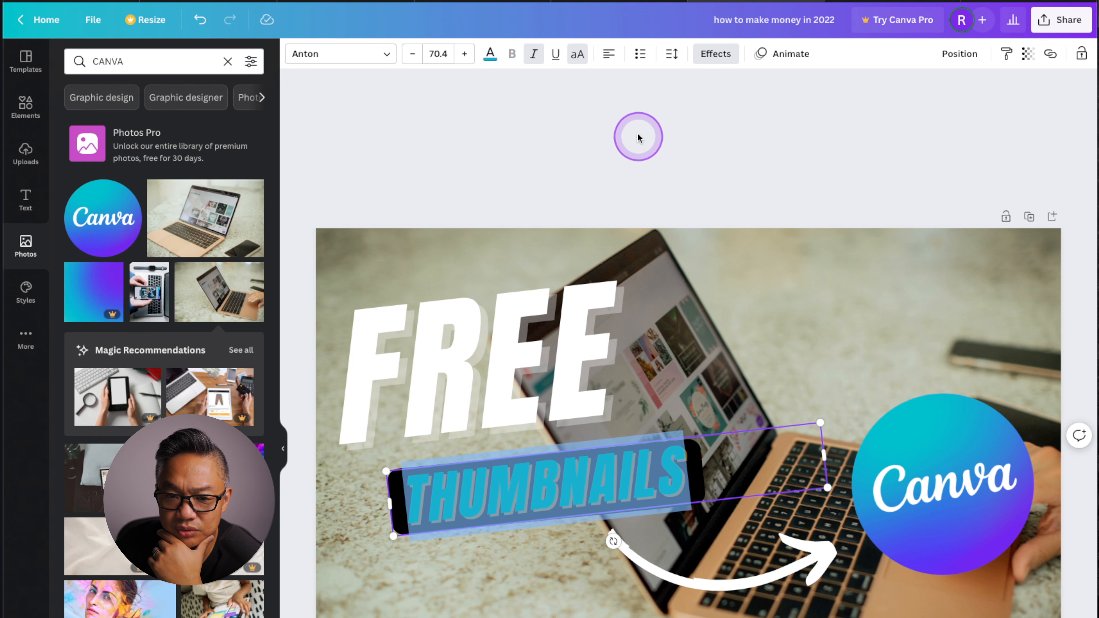
left_click(643, 149)
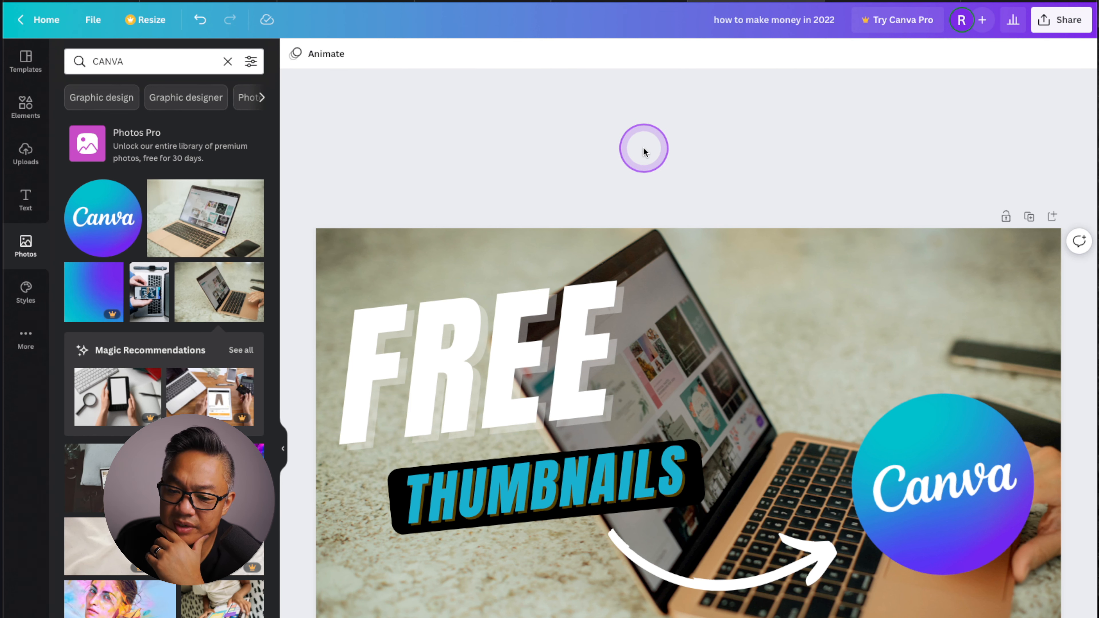
Recolor the THUMBNAILS text to the light purple default color.
left_click(560, 476)
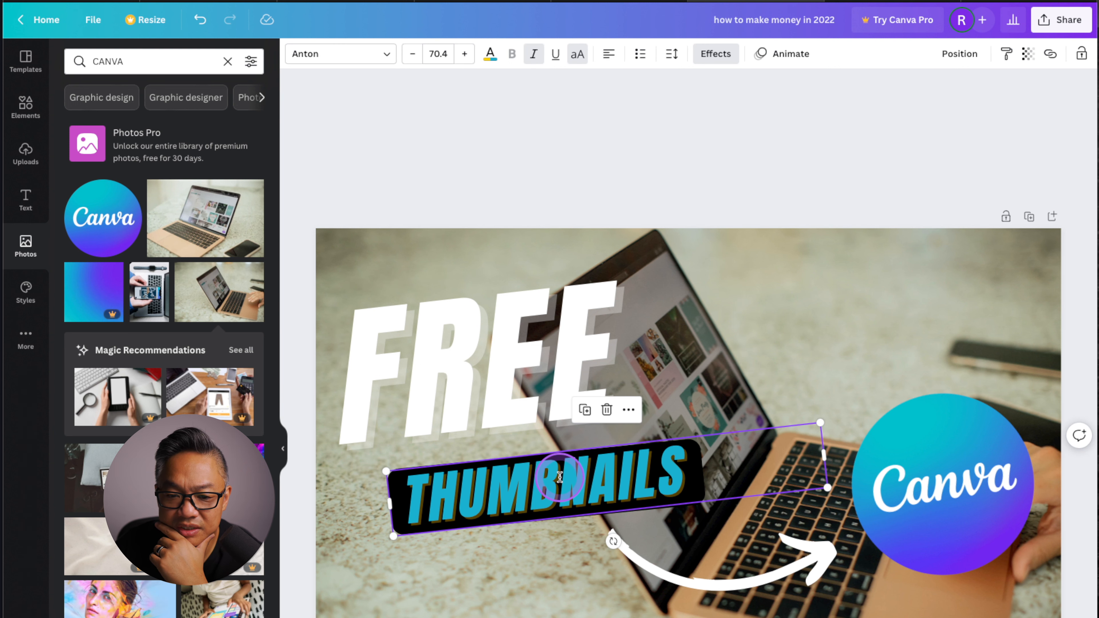
left_click(490, 53)
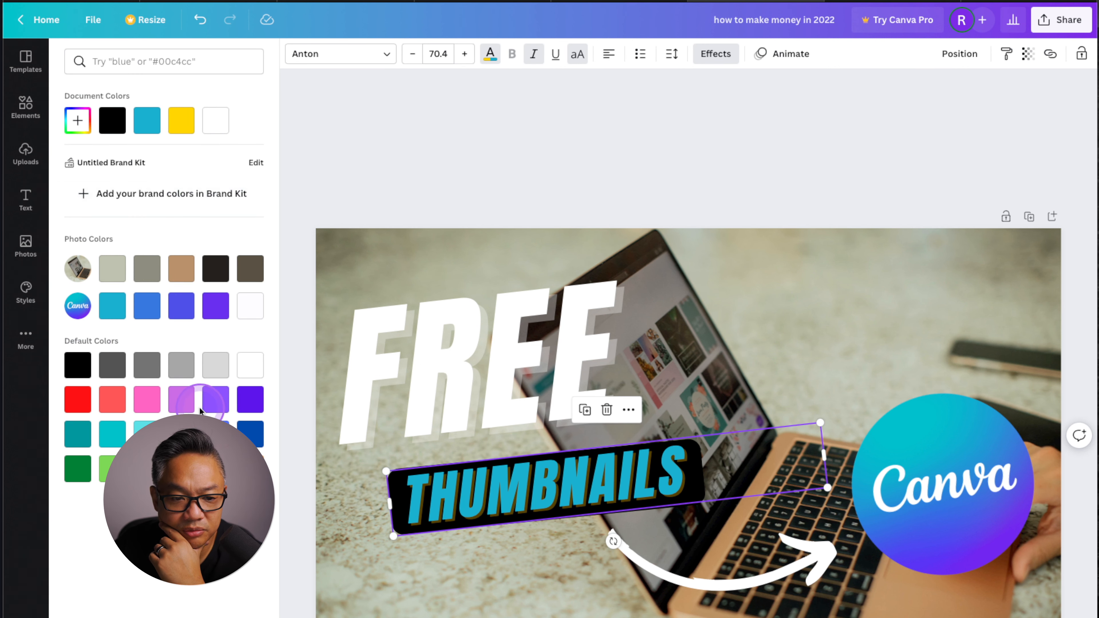
left_click(181, 398)
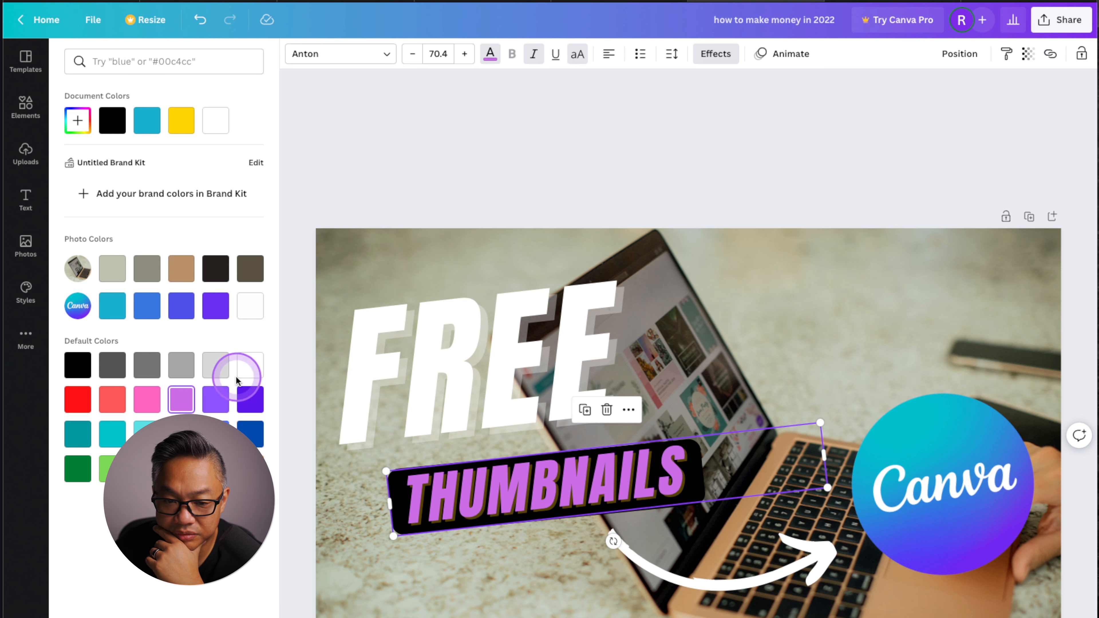
left_click(535, 175)
left_click(547, 169)
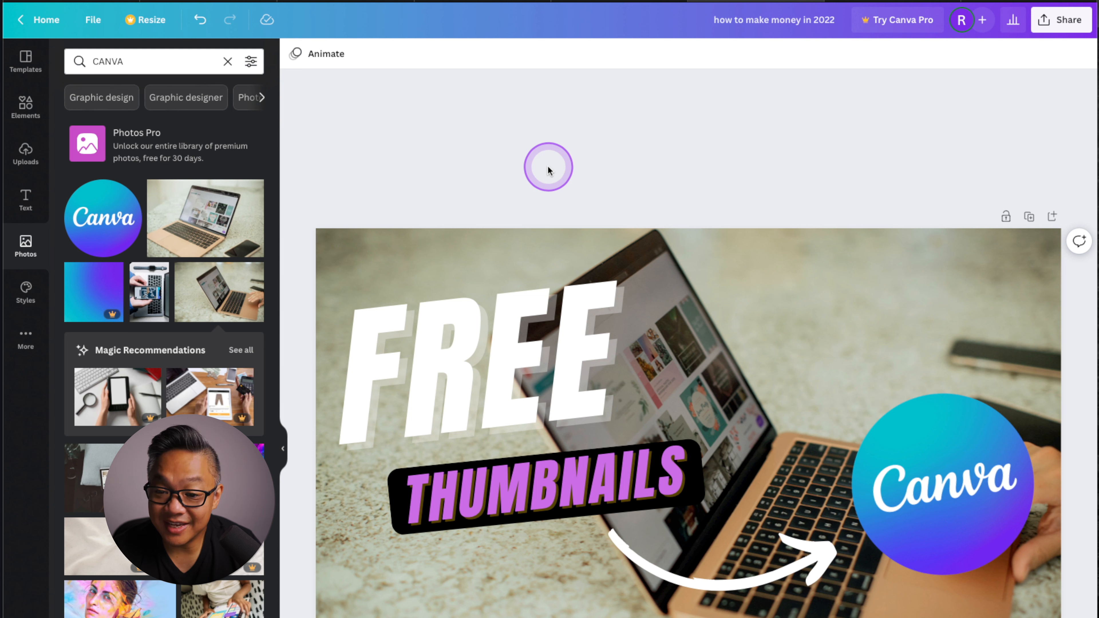
left_click(933, 463)
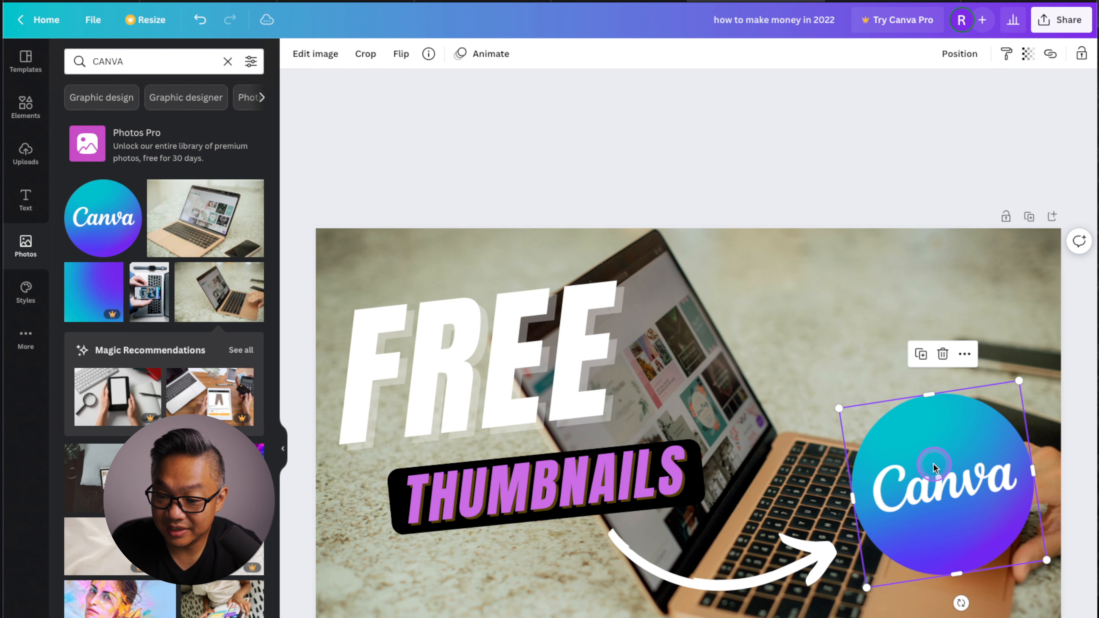
left_click(804, 184)
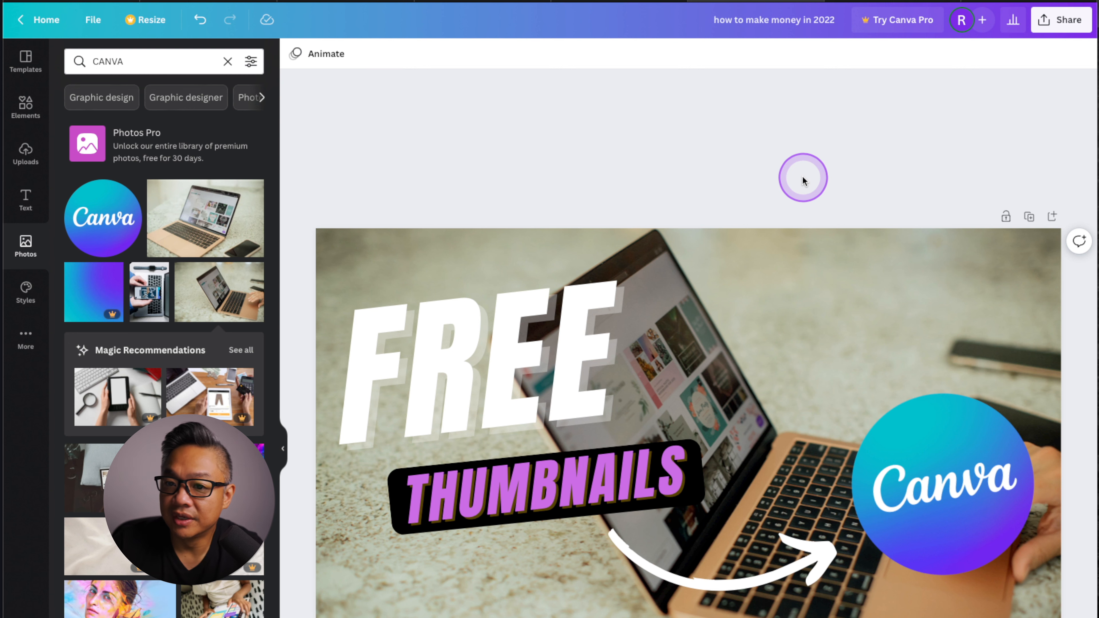
Download the finished thumbnail as a PNG file at 1,280 × 720 px.
left_click(1060, 22)
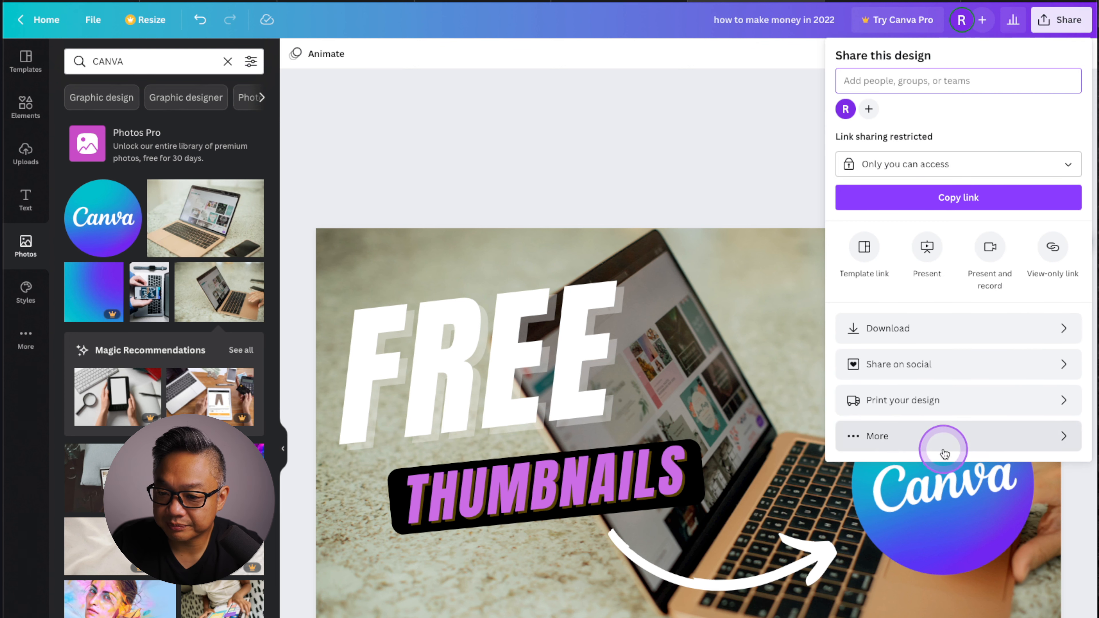
left_click(944, 328)
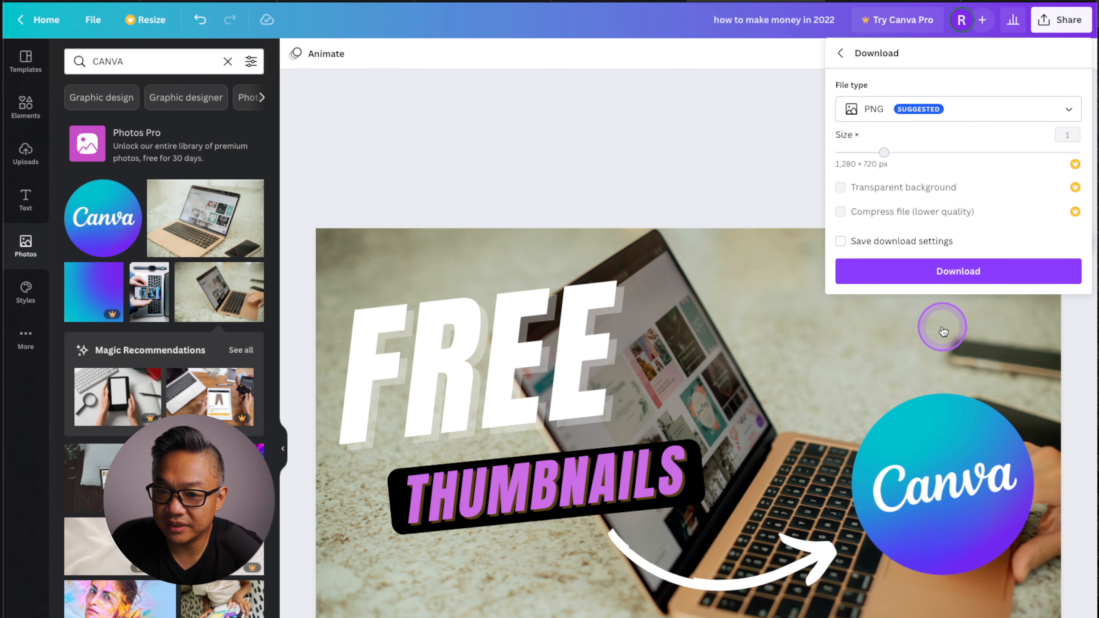
left_click(916, 271)
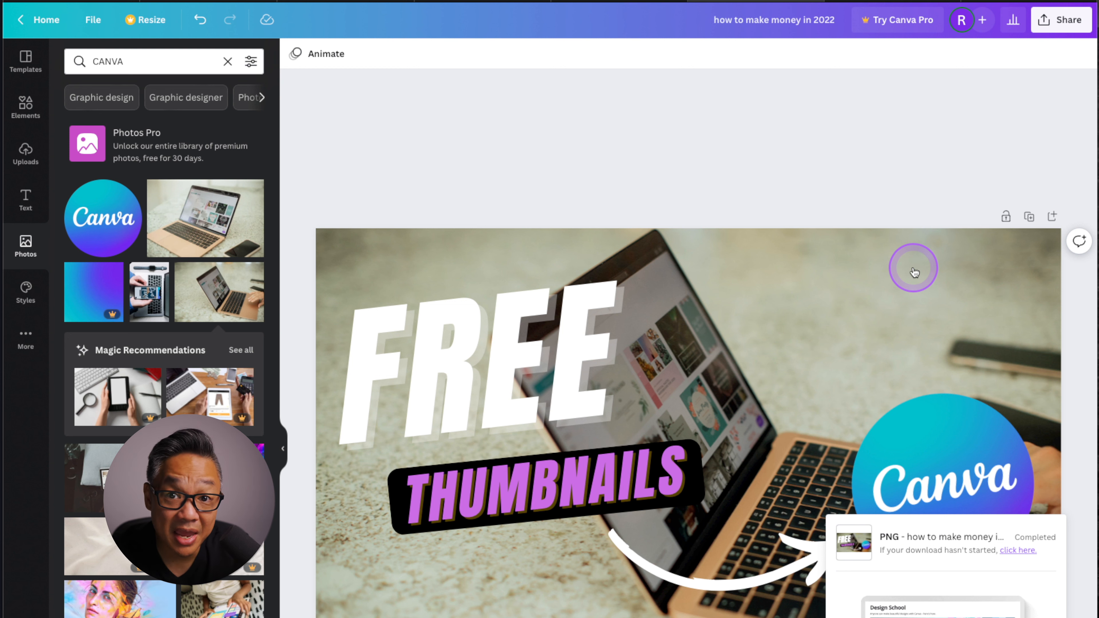
left_click(912, 266)
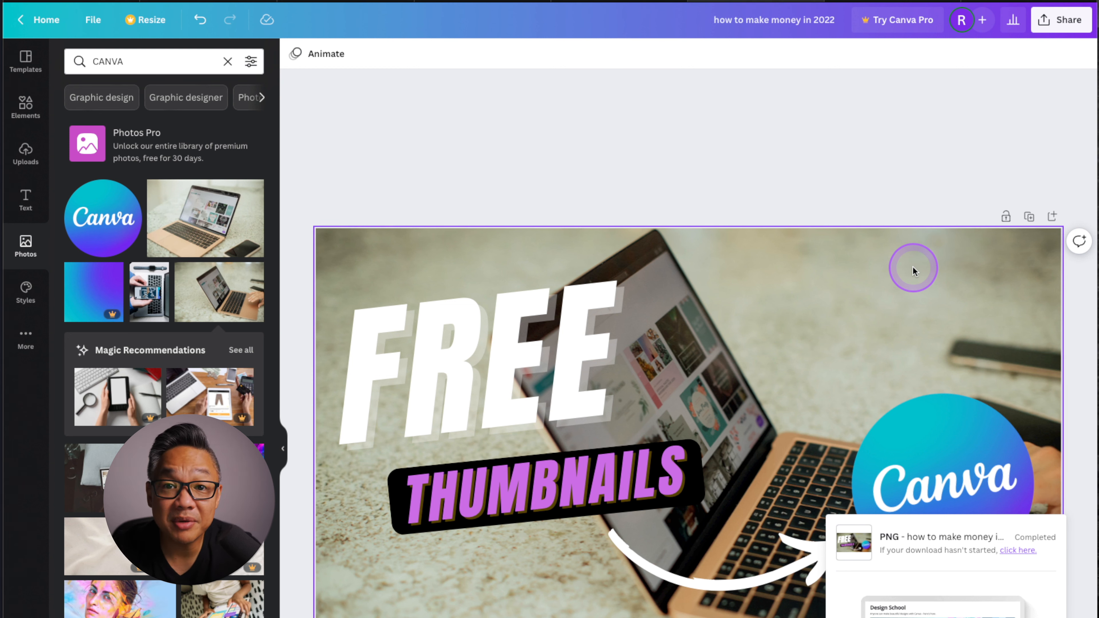